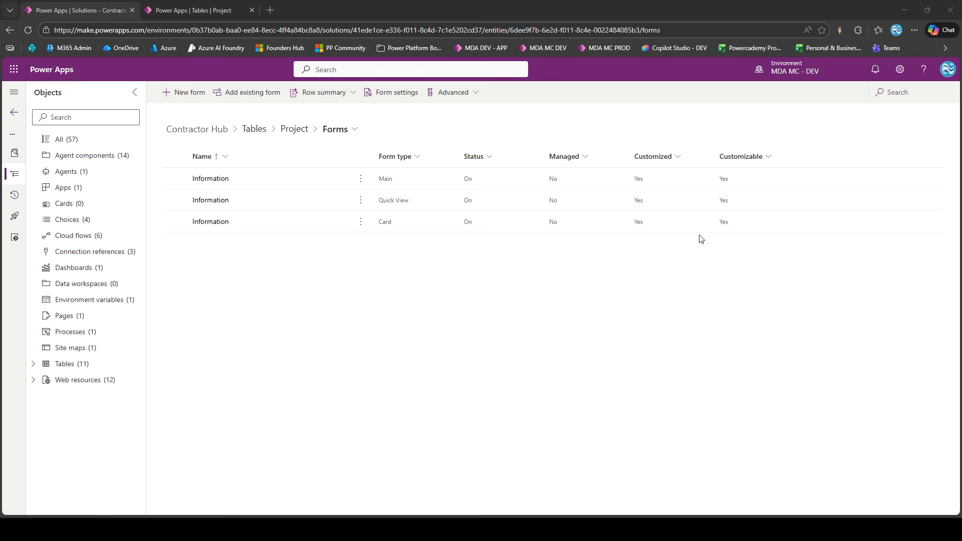
Open the Project table in the Contractor Hub solution and move the Project Name column ahead of Customer Name
{"action": "mouse_move", "coordinate": [809, 71]}
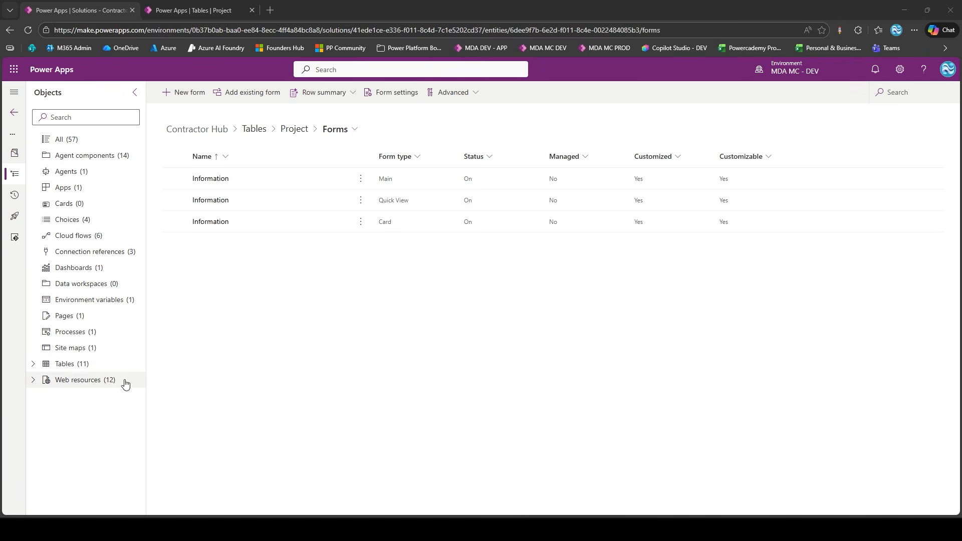
{"action": "left_click", "coordinate": [34, 365]}
{"action": "scroll", "coordinate": [96, 382], "scroll_direction": "down", "scroll_amount": 1}
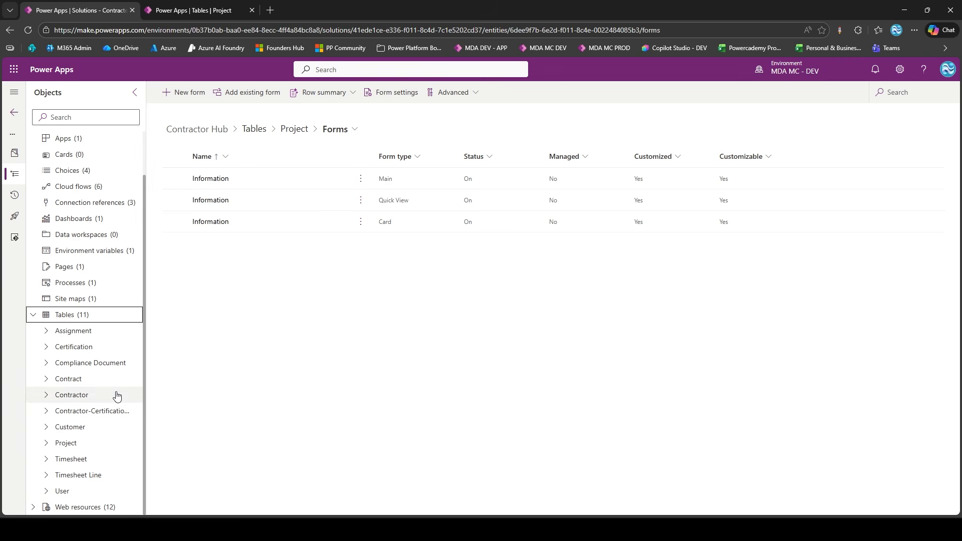
{"action": "left_click", "coordinate": [85, 443]}
{"action": "scroll", "coordinate": [305, 360], "scroll_direction": "down", "scroll_amount": 1}
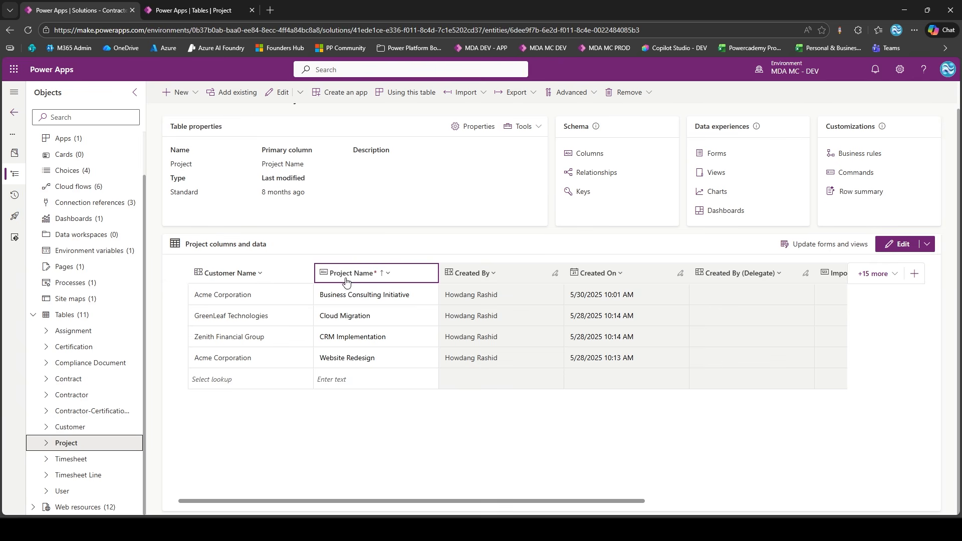
{"action": "left_click_drag", "start_coordinate": [346, 274], "coordinate": [248, 287]}
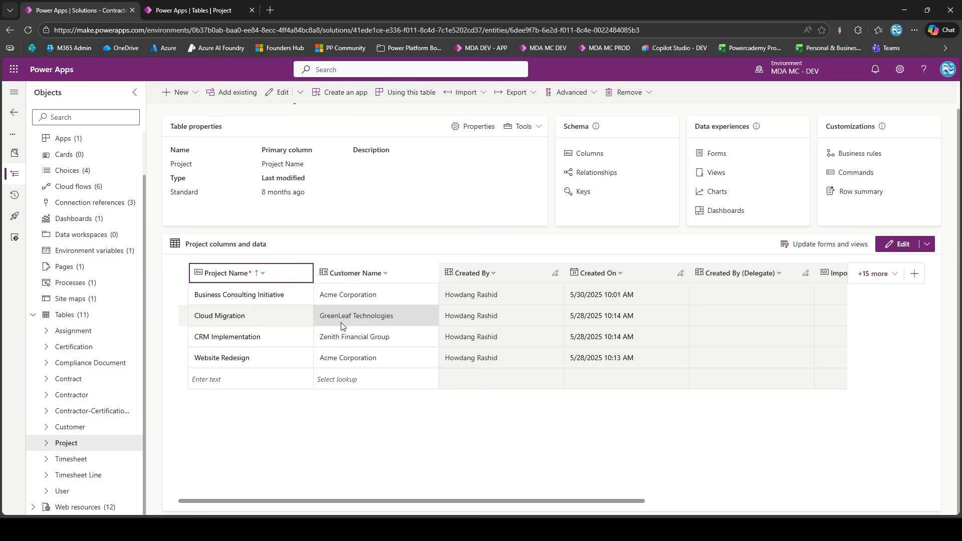
Compare the Project table's records and customer names between the MDA MC - PROD and MDA MC - DEV environments
{"action": "left_click", "coordinate": [194, 10]}
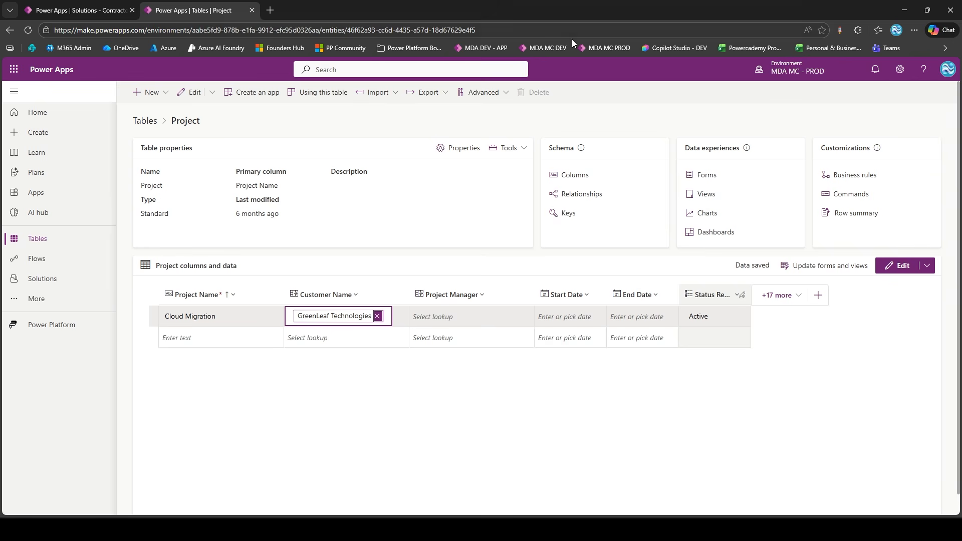
{"action": "left_click", "coordinate": [418, 387]}
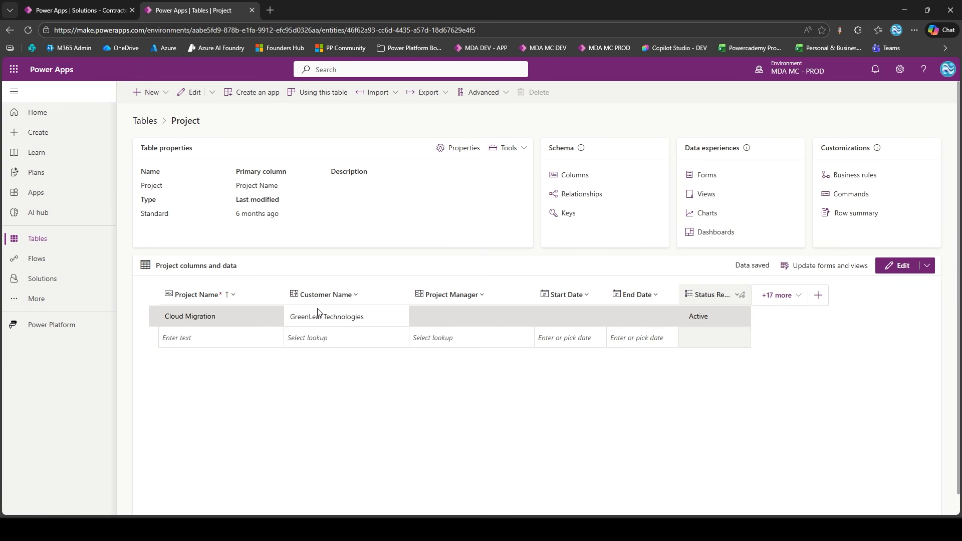
{"action": "left_click", "coordinate": [110, 5]}
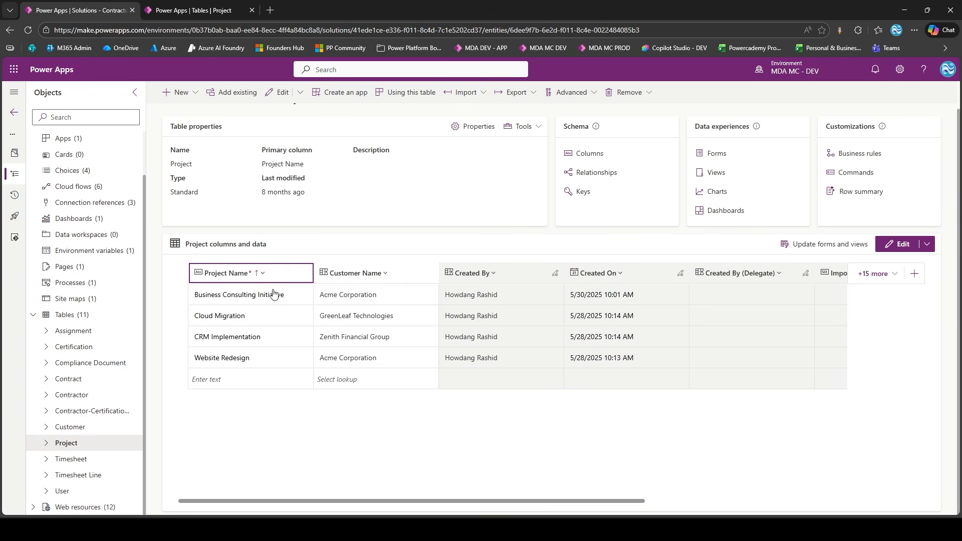
{"action": "left_click", "coordinate": [201, 8]}
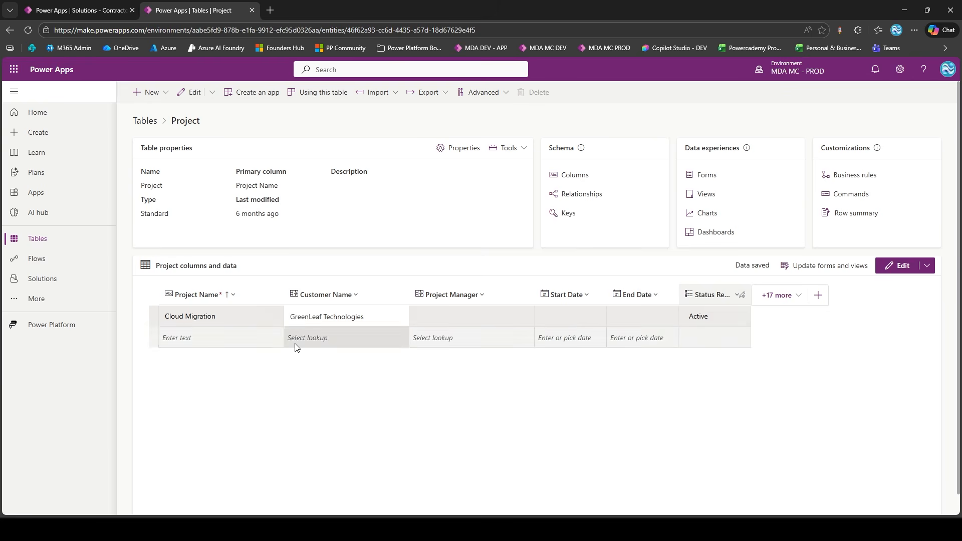
{"action": "left_click", "coordinate": [108, 5]}
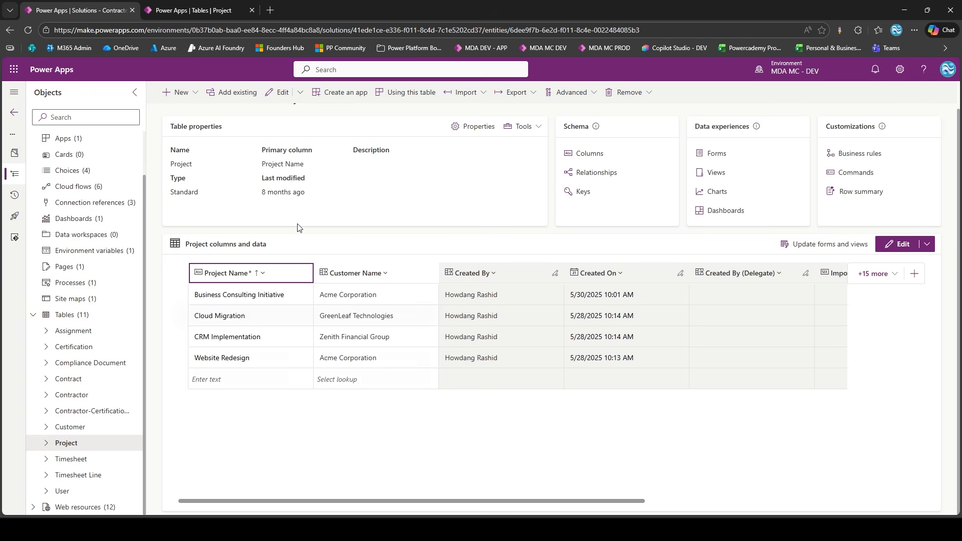
Open the MDA DEV app in a new first browser tab and open the Cloud Migration project record
{"action": "left_click", "coordinate": [270, 10]}
{"action": "left_click", "coordinate": [485, 48]}
{"action": "left_click_drag", "start_coordinate": [347, 11], "coordinate": [76, 10]}
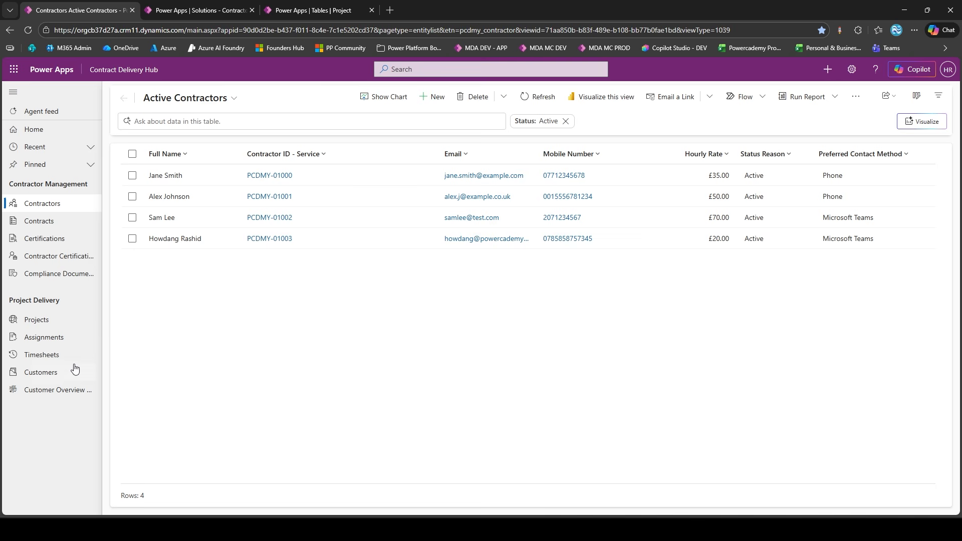
{"action": "left_click", "coordinate": [75, 323]}
{"action": "double_click", "coordinate": [293, 202]}
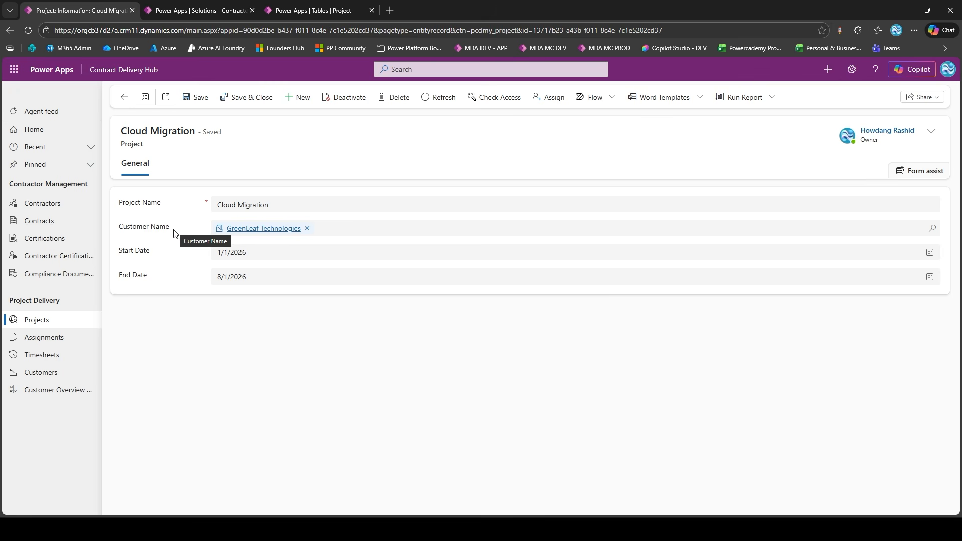
Return to the solution, edit the Project table's main Information form and create a new business rule from it
{"action": "key", "text": "ctrl+Tab"}
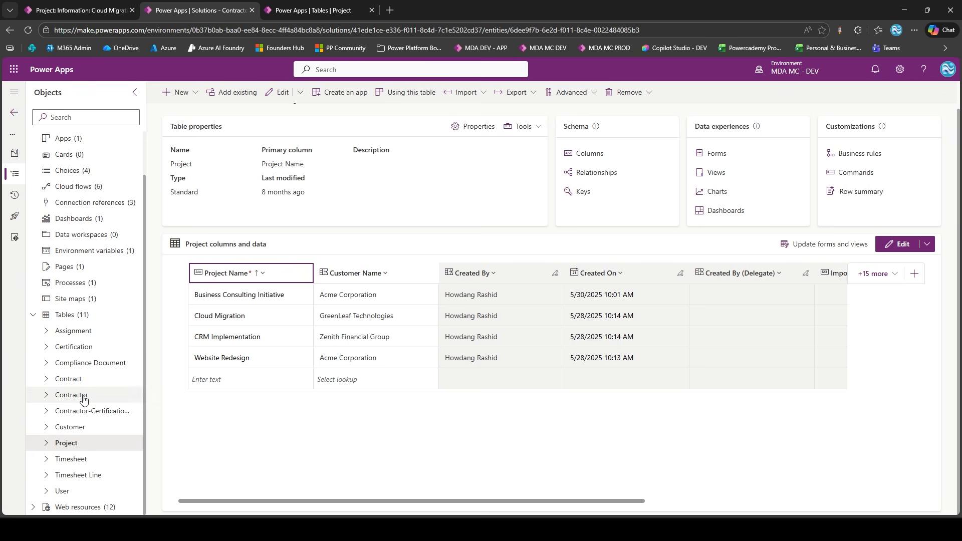
{"action": "left_click", "coordinate": [46, 443]}
{"action": "scroll", "coordinate": [80, 481], "scroll_direction": "down", "scroll_amount": 3}
{"action": "left_click", "coordinate": [104, 368]}
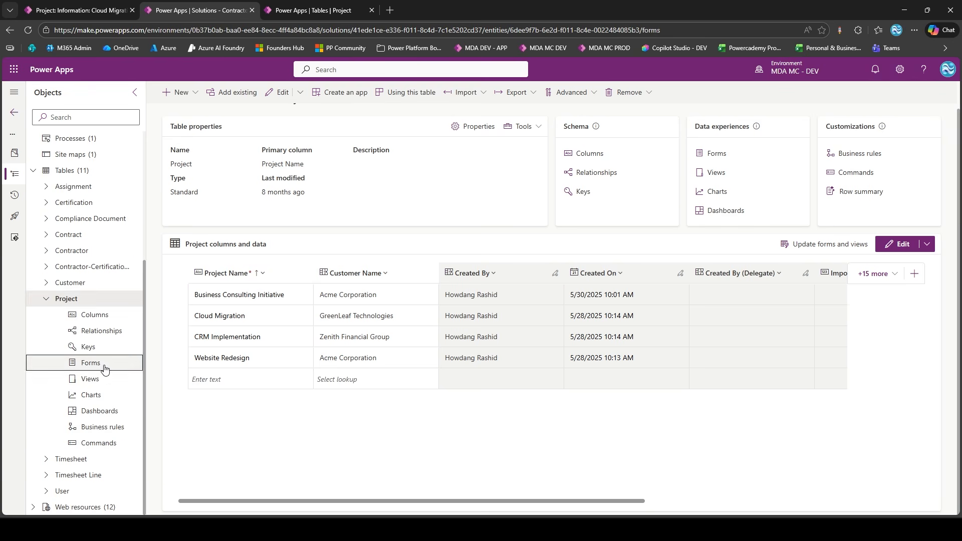
{"action": "left_click", "coordinate": [361, 178]}
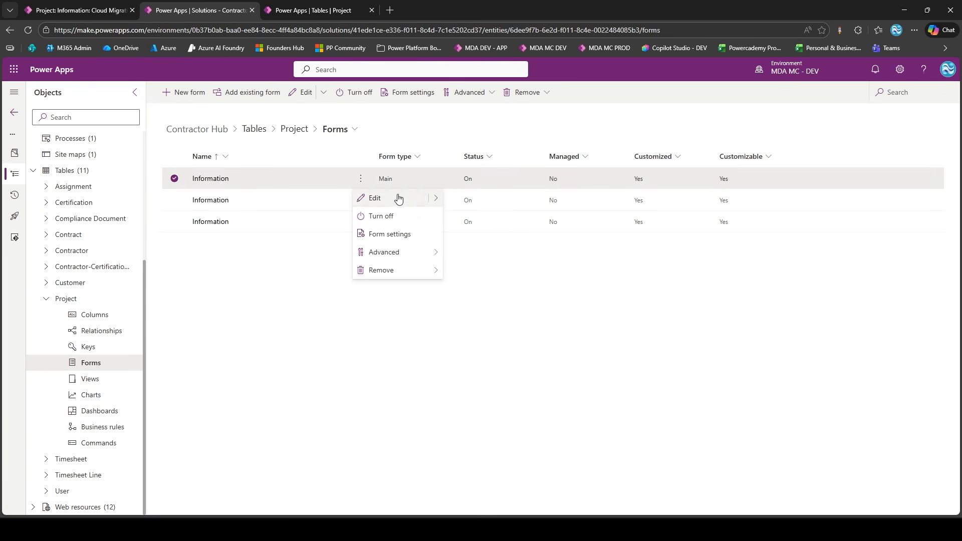
{"action": "left_click", "coordinate": [398, 199]}
{"action": "left_click", "coordinate": [373, 97]}
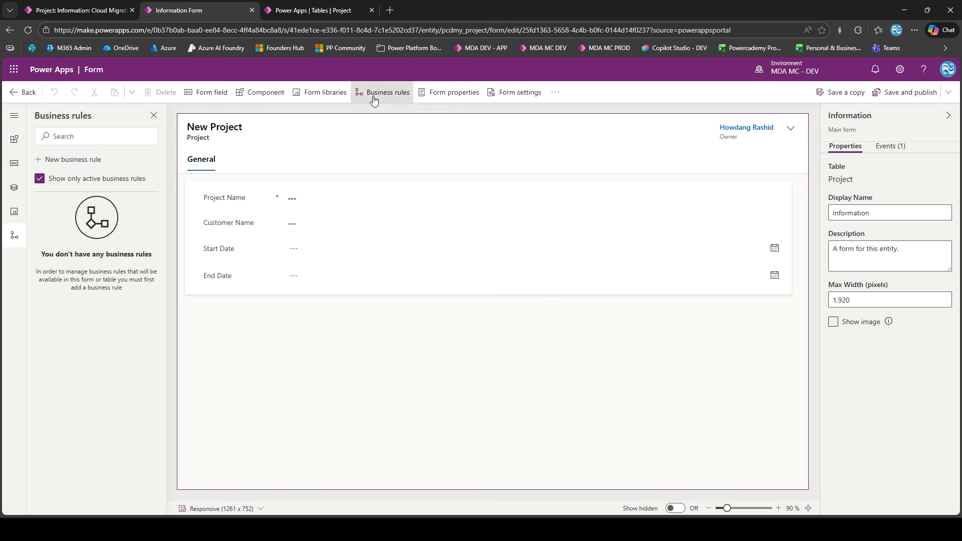
{"action": "left_click", "coordinate": [68, 161]}
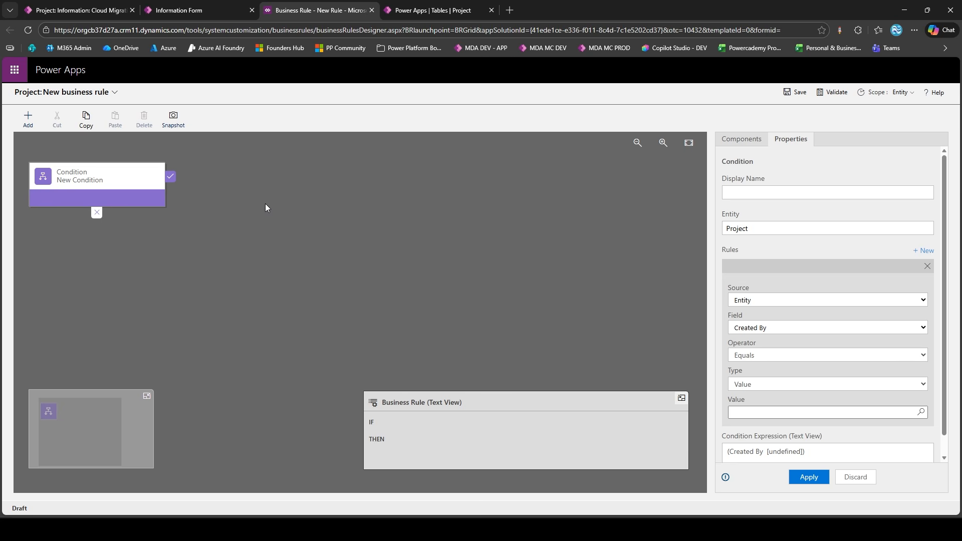
Name the condition "If Customer Is GreenLeaf" and base its rule on the Customer Name field
{"action": "left_click", "coordinate": [770, 194]}
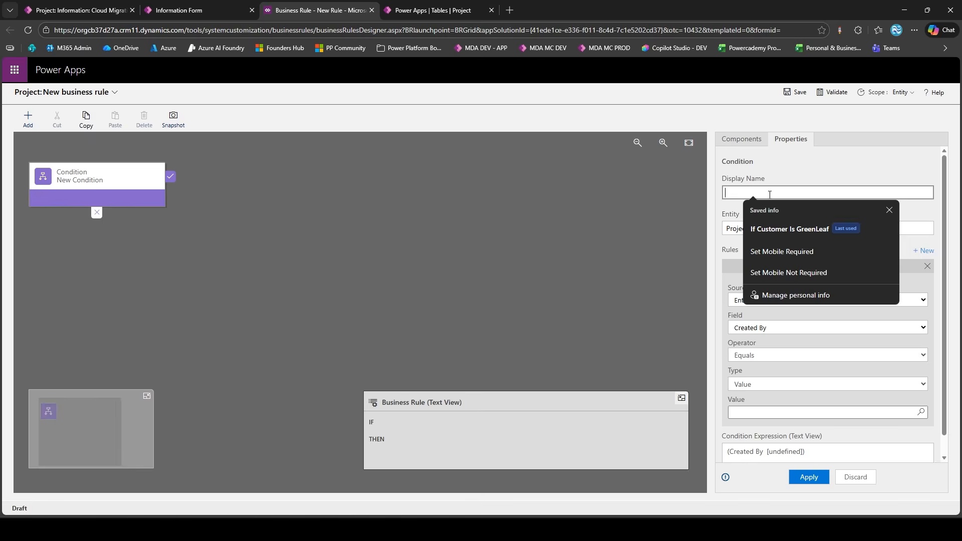
{"action": "left_click", "coordinate": [789, 229]}
{"action": "left_click", "coordinate": [889, 210]}
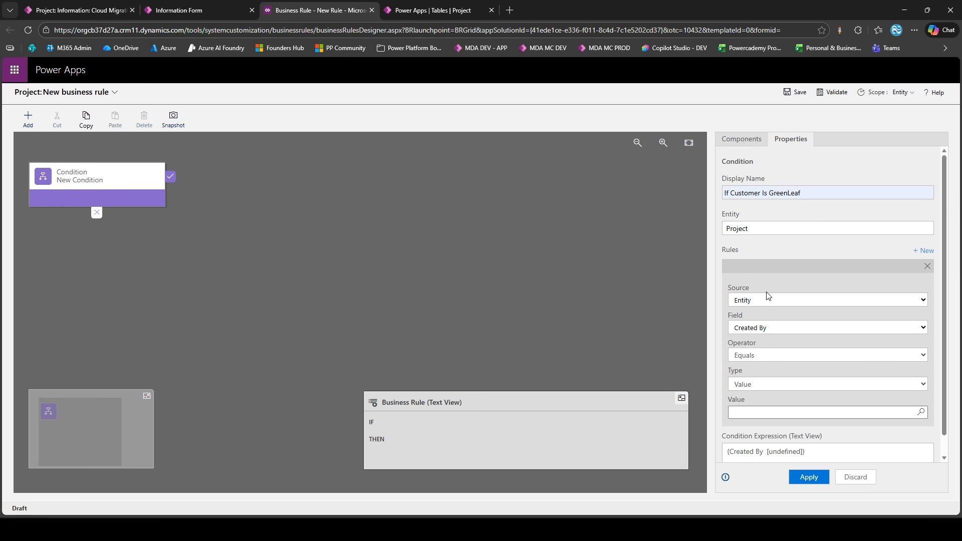
{"action": "scroll", "coordinate": [756, 304], "scroll_direction": "down", "scroll_amount": 1}
{"action": "left_click", "coordinate": [756, 307]}
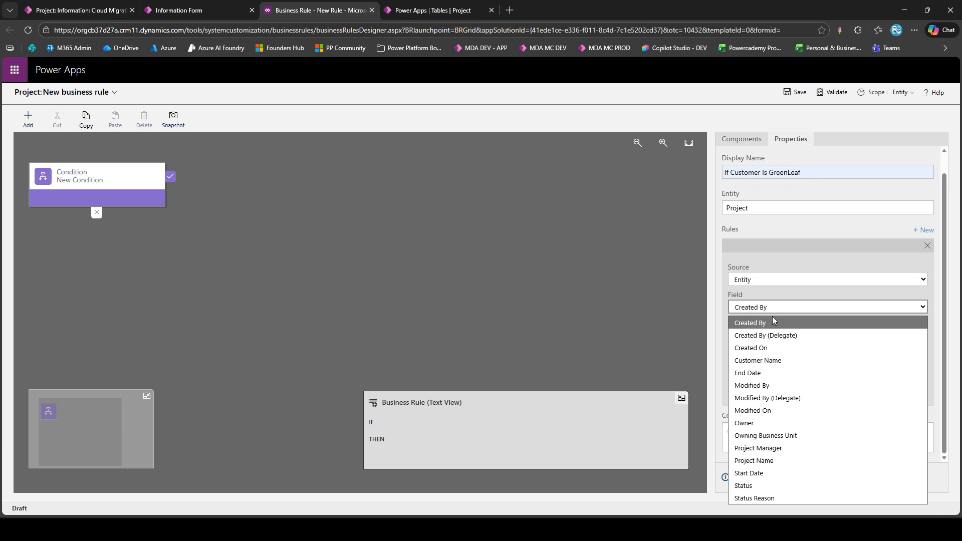
{"action": "left_click", "coordinate": [762, 361]}
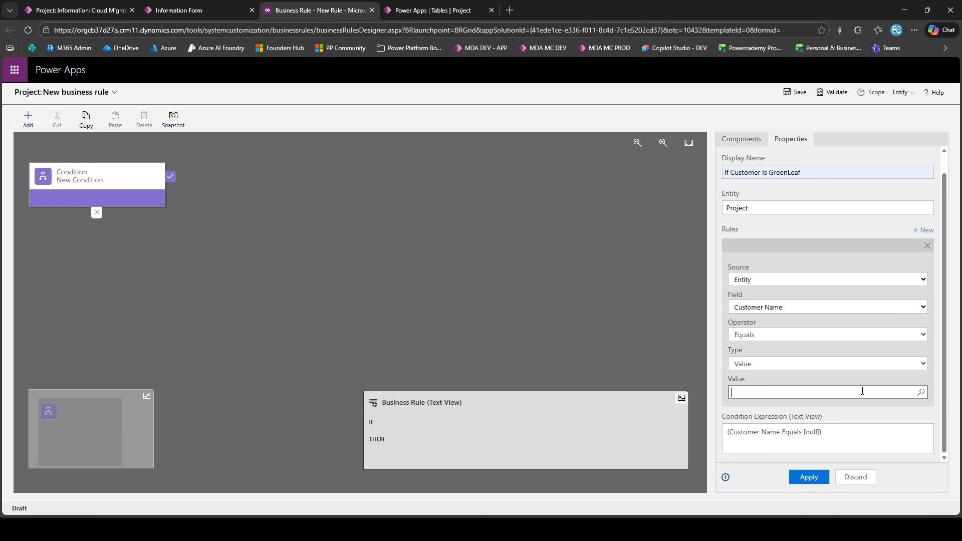
Look up GreenLeaf Technologies as the condition's comparison value and apply the condition
{"action": "left_click", "coordinate": [921, 393]}
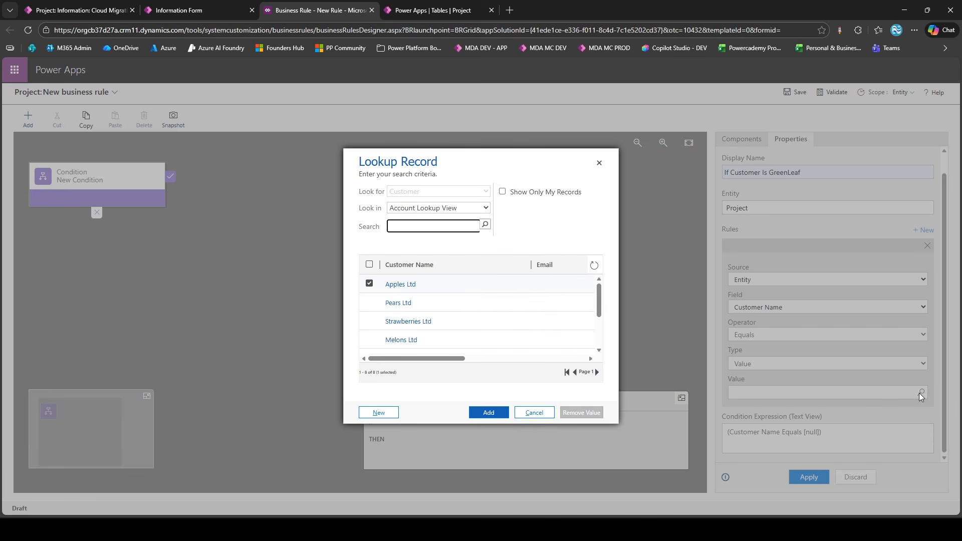
{"action": "scroll", "coordinate": [457, 317], "scroll_direction": "down", "scroll_amount": 3}
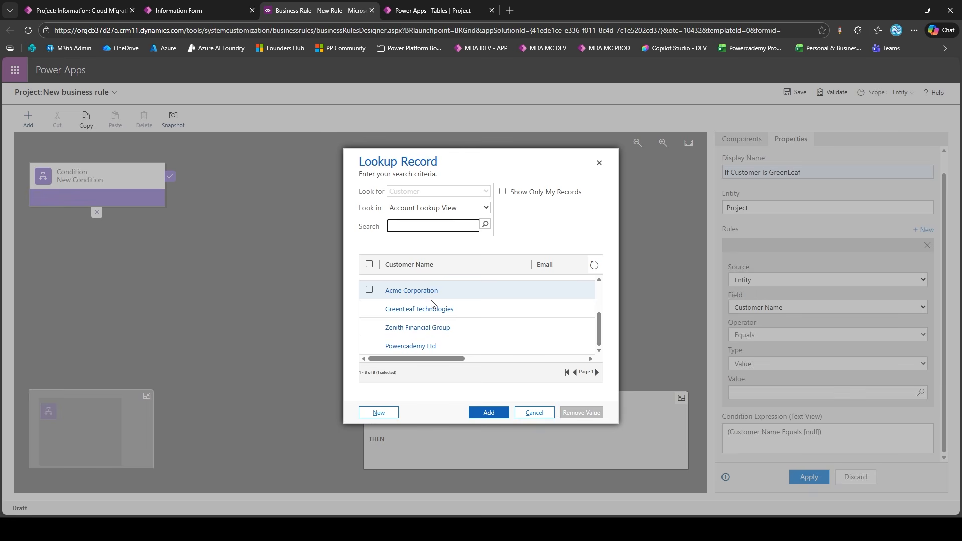
{"action": "scroll", "coordinate": [431, 305], "scroll_direction": "up", "scroll_amount": 3}
{"action": "scroll", "coordinate": [432, 305], "scroll_direction": "up", "scroll_amount": 1}
{"action": "scroll", "coordinate": [435, 302], "scroll_direction": "down", "scroll_amount": 3}
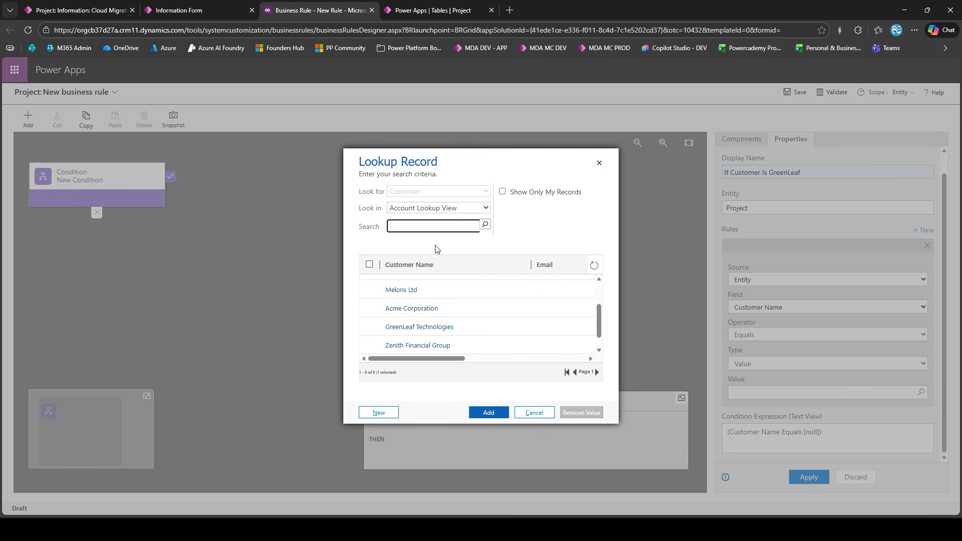
{"action": "left_click", "coordinate": [369, 327]}
{"action": "scroll", "coordinate": [376, 326], "scroll_direction": "down", "scroll_amount": 1}
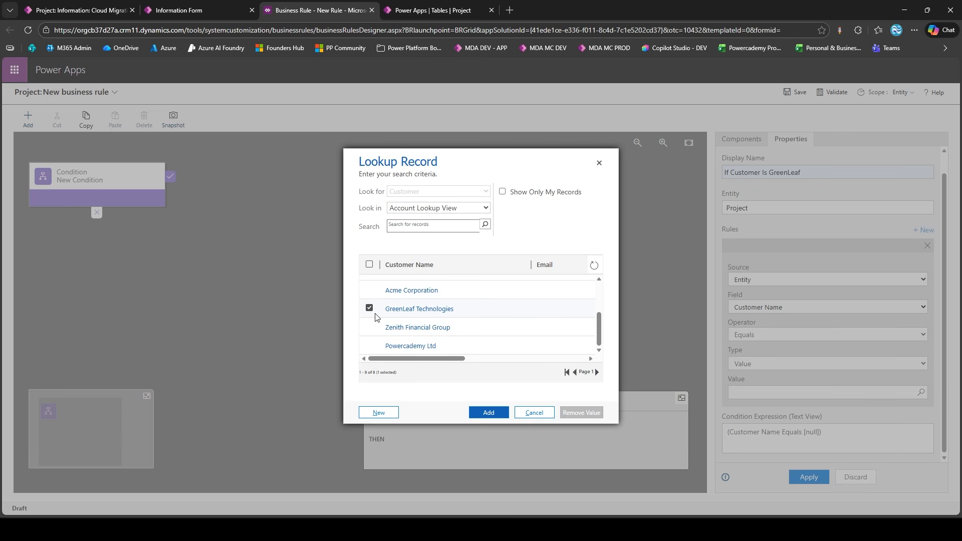
{"action": "left_click", "coordinate": [506, 412]}
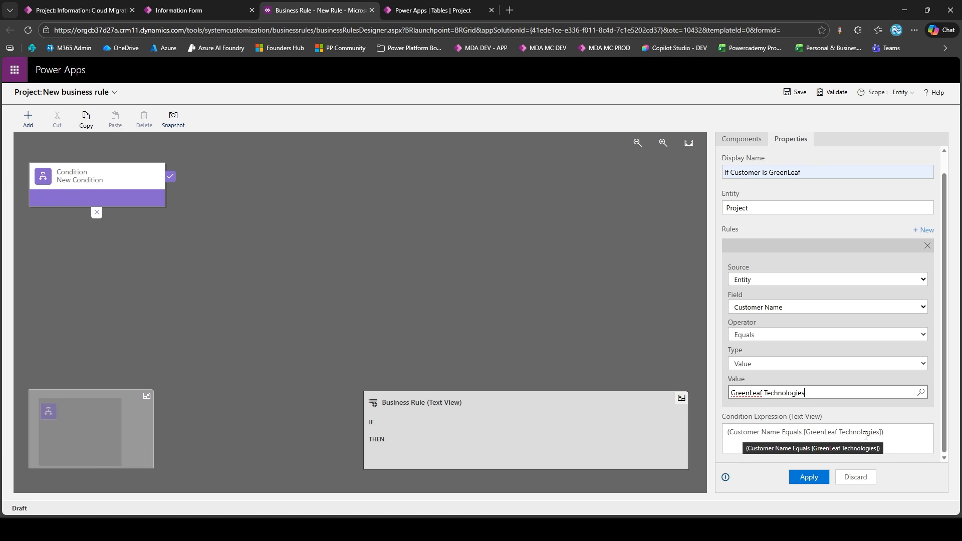
{"action": "left_click", "coordinate": [808, 477]}
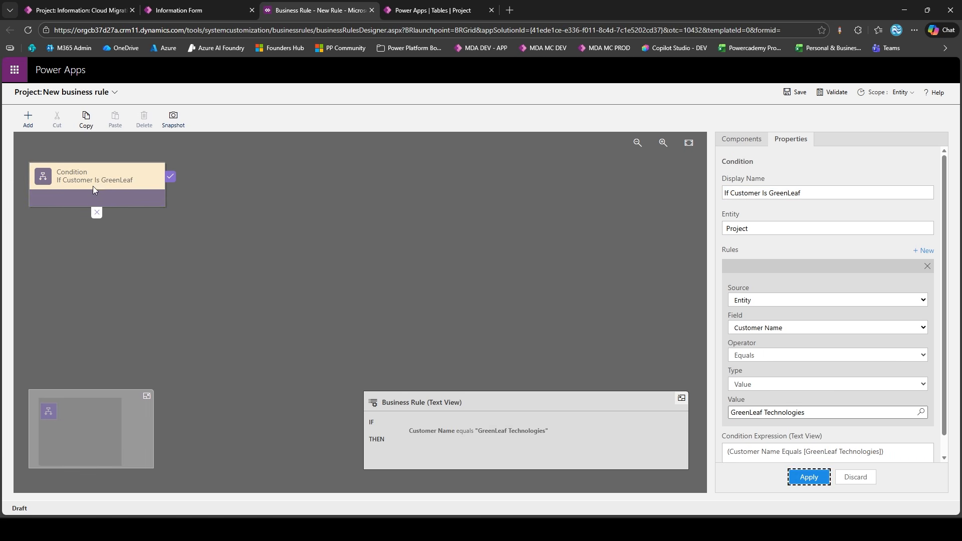
Add a Set Visibility action to the true branch of the GreenLeaf condition
{"action": "left_click", "coordinate": [111, 186]}
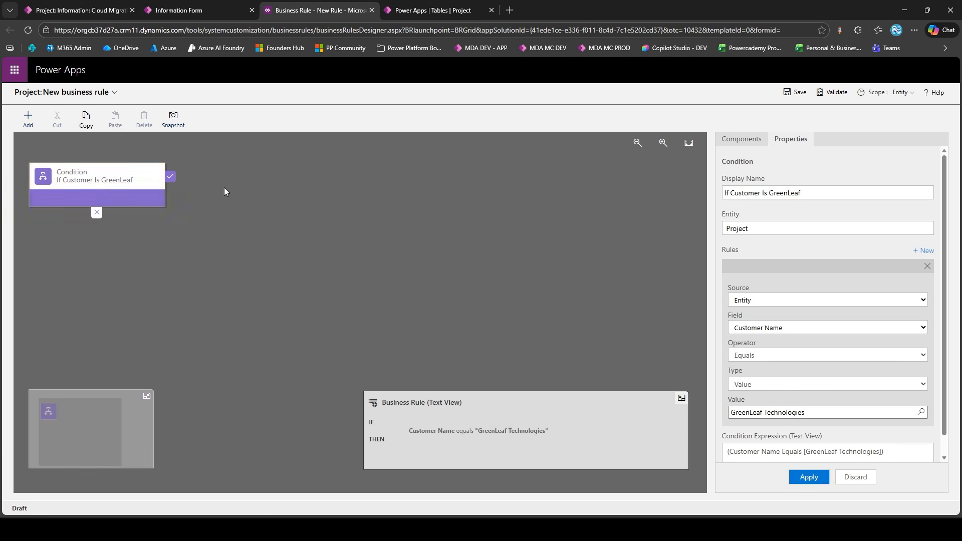
{"action": "left_click", "coordinate": [28, 119]}
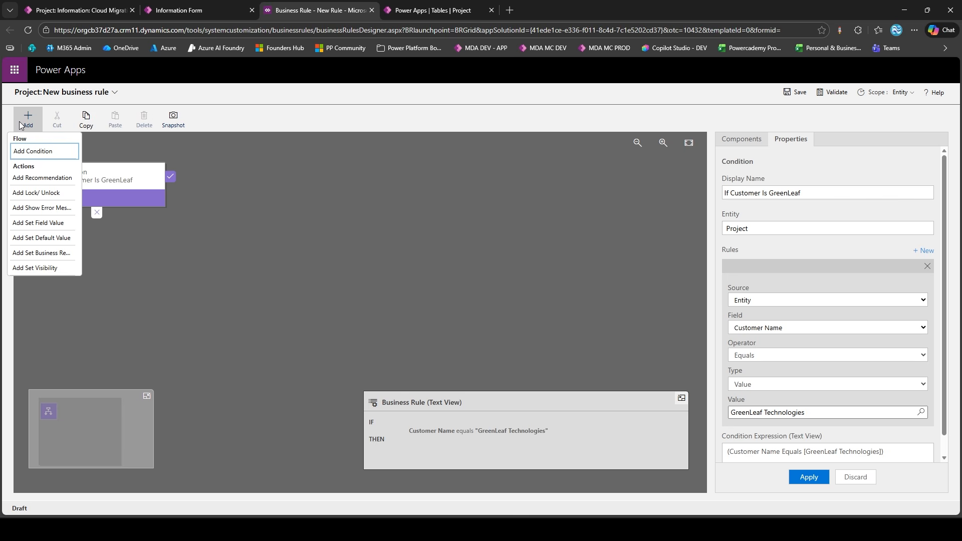
{"action": "left_click", "coordinate": [49, 270]}
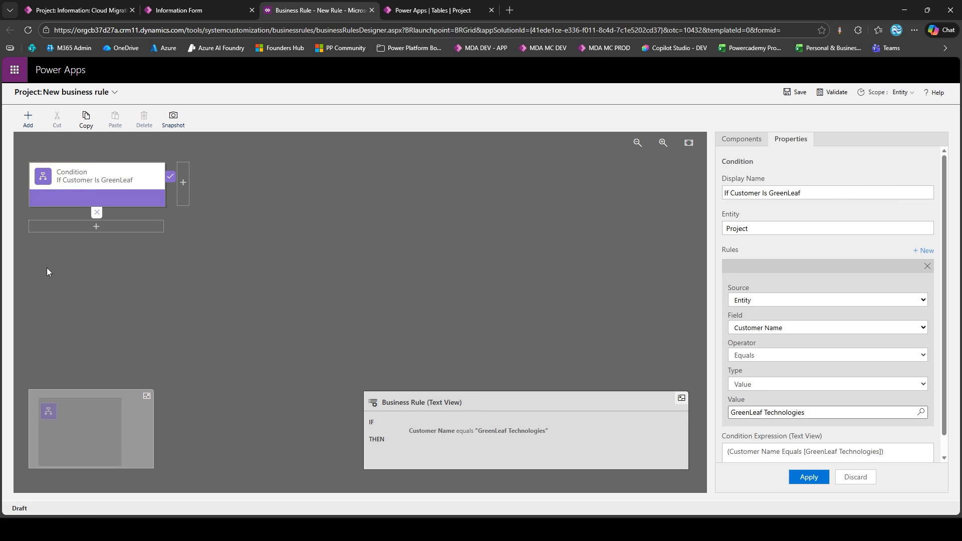
{"action": "left_click", "coordinate": [182, 185]}
Name the action "End Date Hidden", set the End Date field's visibility to No and apply it
{"action": "triple_click", "coordinate": [758, 197]}
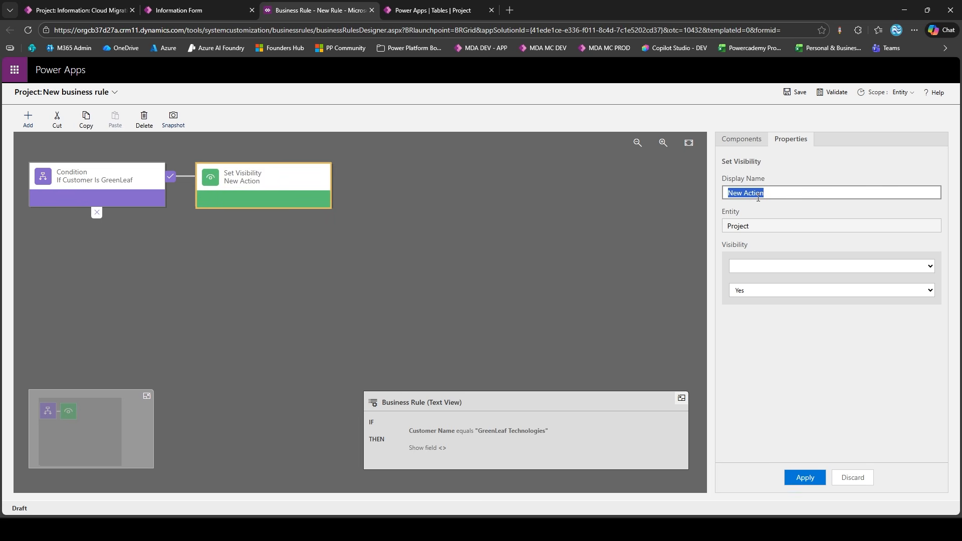
{"action": "type", "text": "End Date Hidden"}
{"action": "left_click", "coordinate": [780, 266]}
{"action": "left_click", "coordinate": [778, 342]}
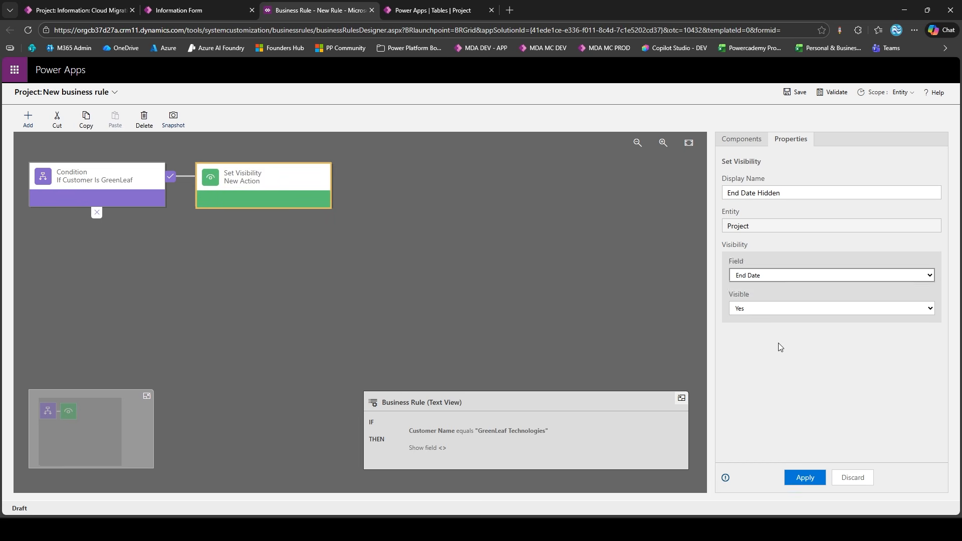
{"action": "left_click", "coordinate": [776, 293]}
{"action": "left_click", "coordinate": [775, 315]}
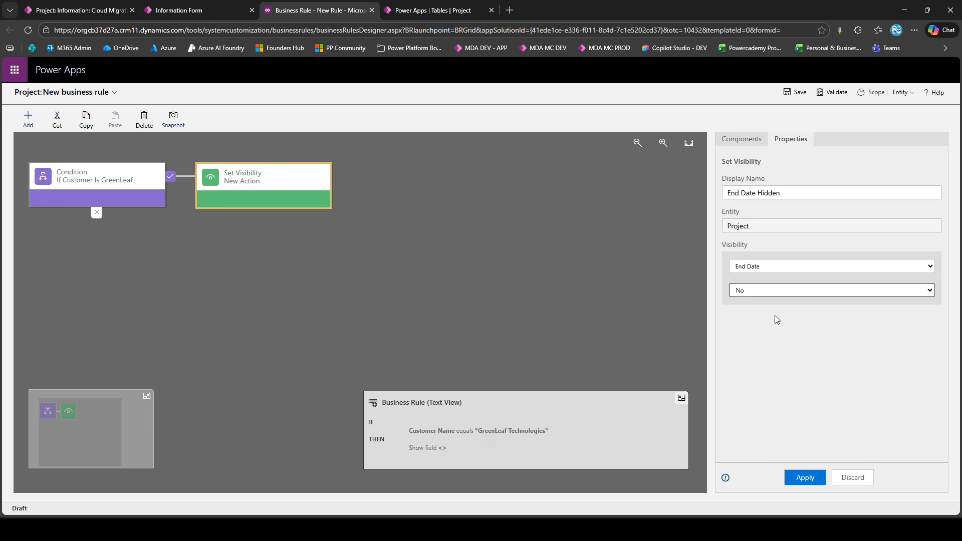
{"action": "left_click", "coordinate": [805, 477]}
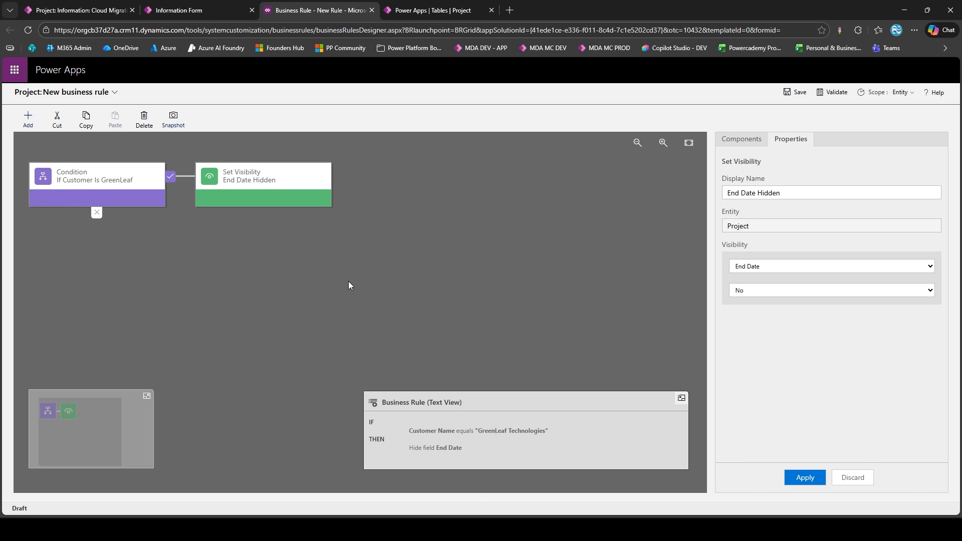
Copy the End Date Hidden action and paste it onto the condition's false branch
{"action": "left_click", "coordinate": [82, 121]}
{"action": "left_click", "coordinate": [115, 120]}
{"action": "left_click", "coordinate": [119, 226]}
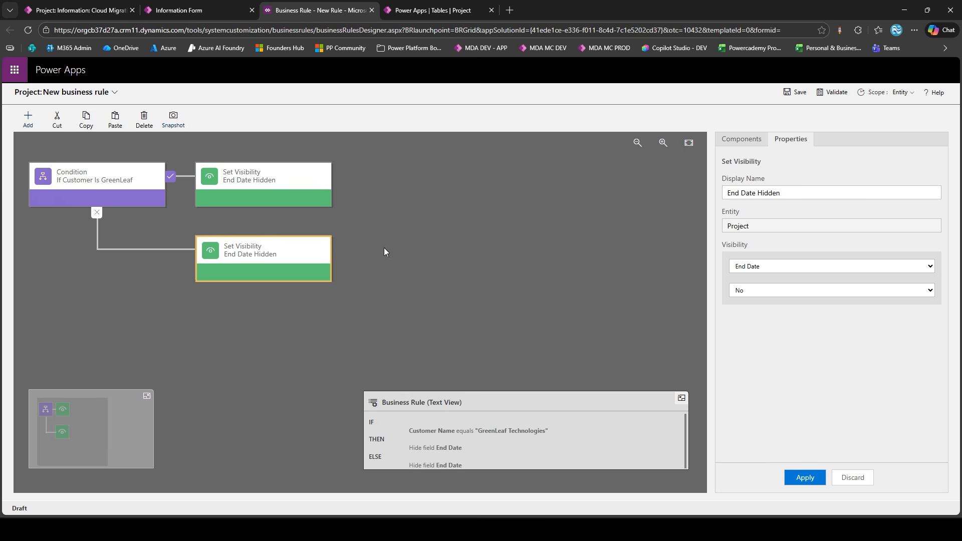
Rename the false-branch action "End Date Visible", set the End Date field's visibility to Yes and apply it
{"action": "double_click", "coordinate": [785, 194]}
{"action": "type", "text": "Visible"}
{"action": "left_click", "coordinate": [747, 290]}
{"action": "left_click", "coordinate": [756, 304]}
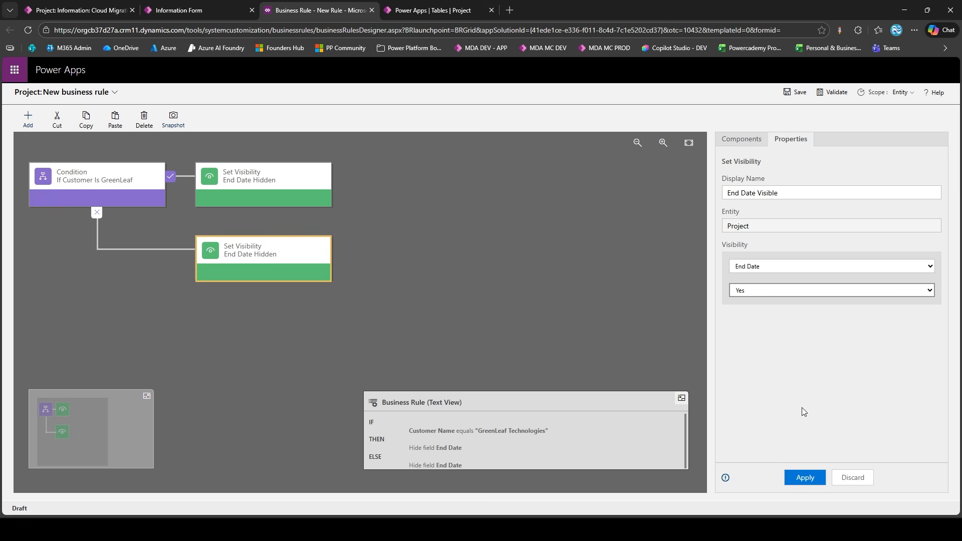
{"action": "left_click", "coordinate": [804, 478]}
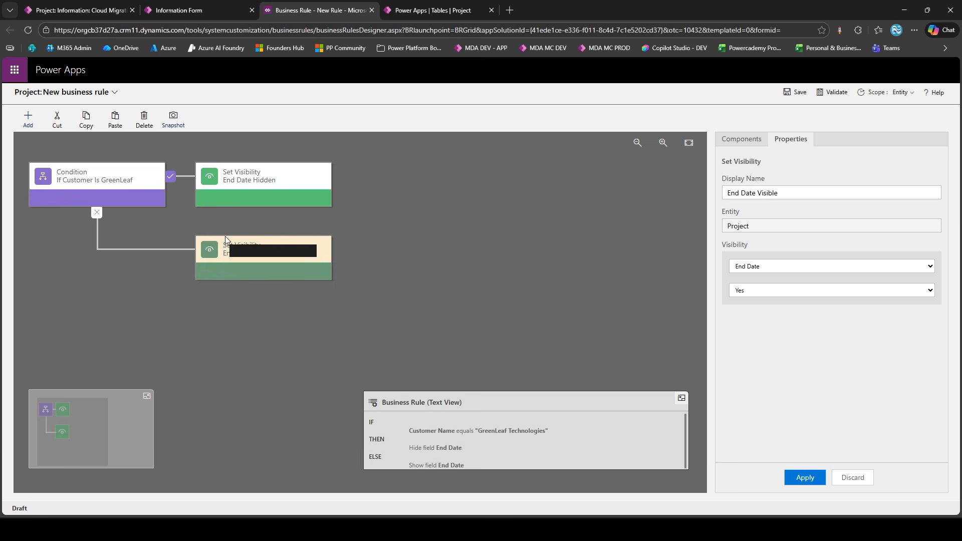
Name the business rule "Hide End Date If Customer Is GreenLeaf" and save it
{"action": "left_click", "coordinate": [115, 92]}
{"action": "left_click", "coordinate": [159, 127]}
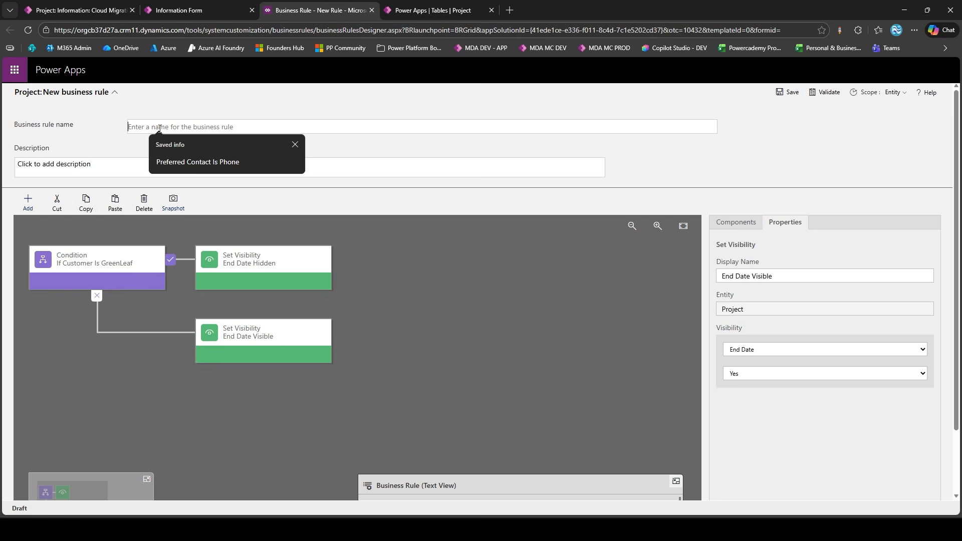
{"action": "type", "text": "Hide End Date If Customer"}
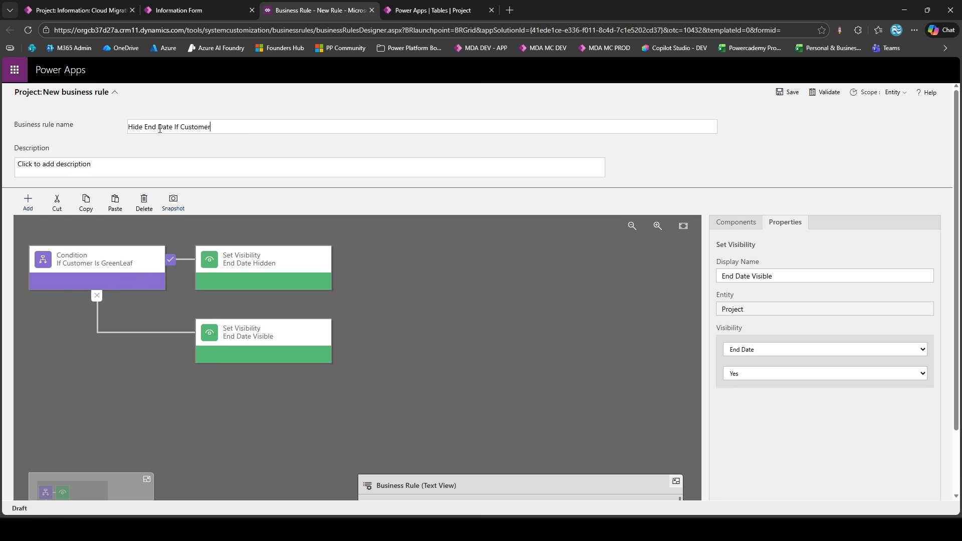
{"action": "type", "text": " Is GreenLeaf"}
{"action": "left_click", "coordinate": [790, 95]}
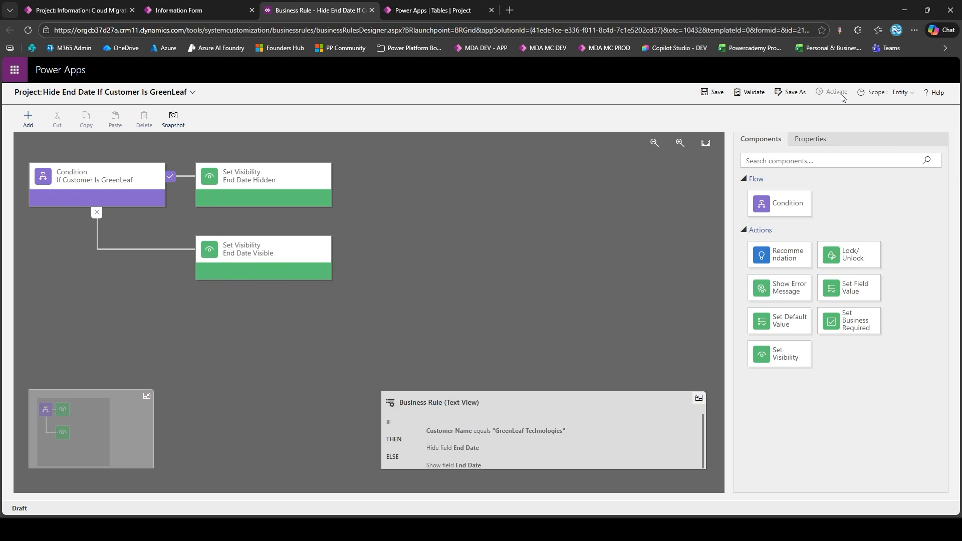
Activate the business rule, then close its designer and return to the form with the rule list refreshed
{"action": "left_click", "coordinate": [842, 95]}
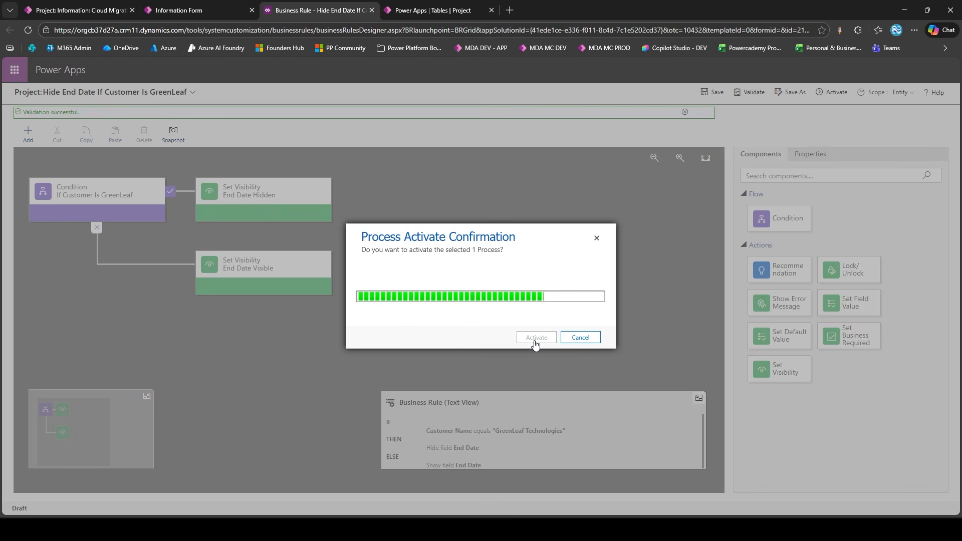
{"action": "left_click", "coordinate": [530, 339]}
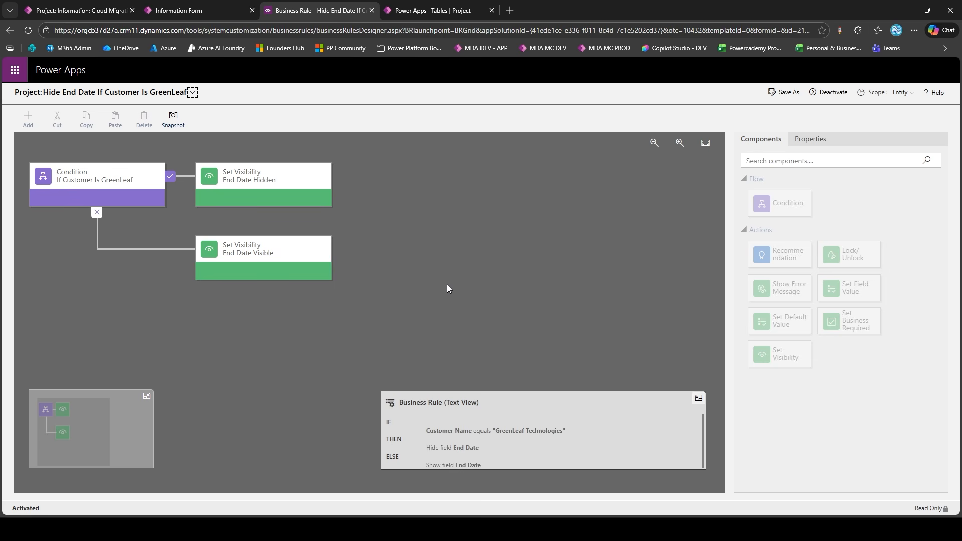
{"action": "left_click", "coordinate": [372, 11]}
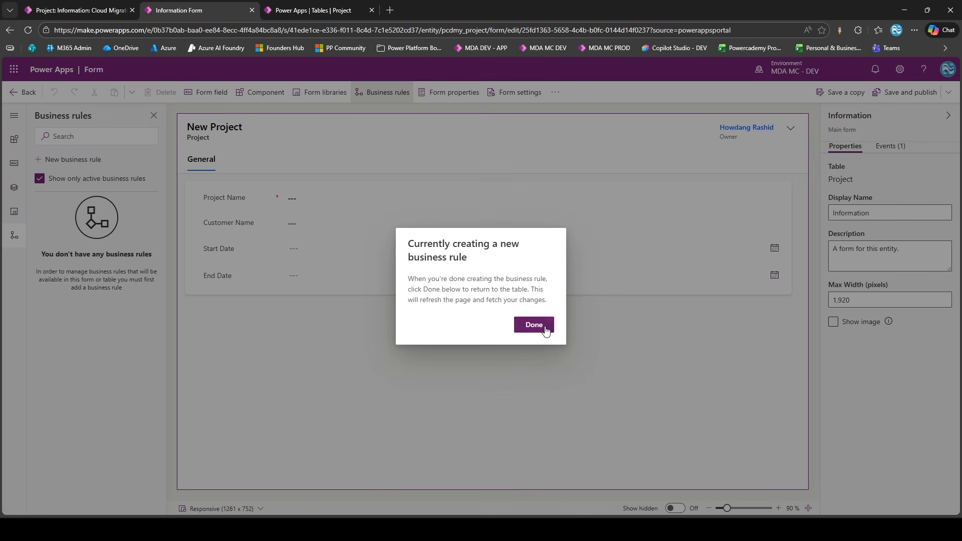
{"action": "left_click", "coordinate": [541, 327]}
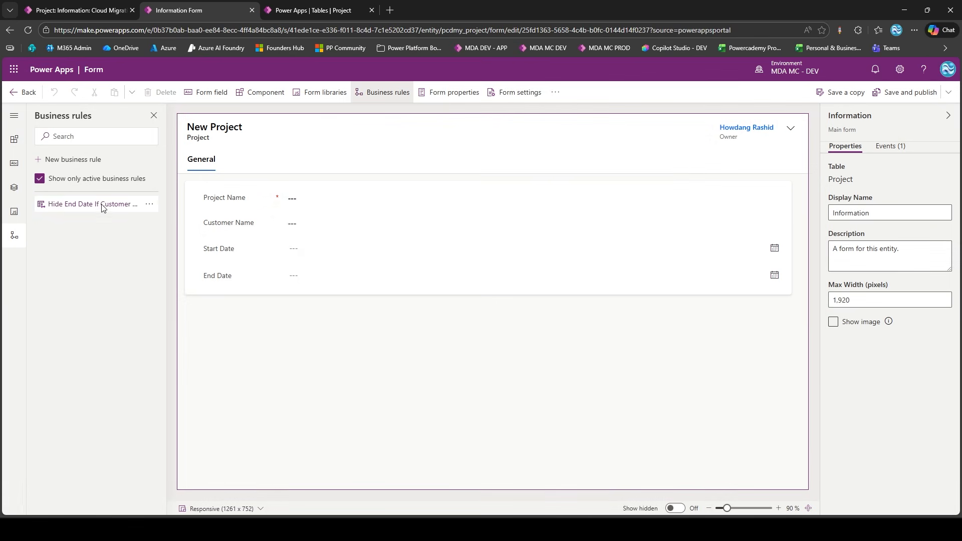
Save and publish the Project table's Information form
{"action": "left_click", "coordinate": [148, 204]}
{"action": "left_click", "coordinate": [100, 230]}
{"action": "left_click", "coordinate": [873, 94]}
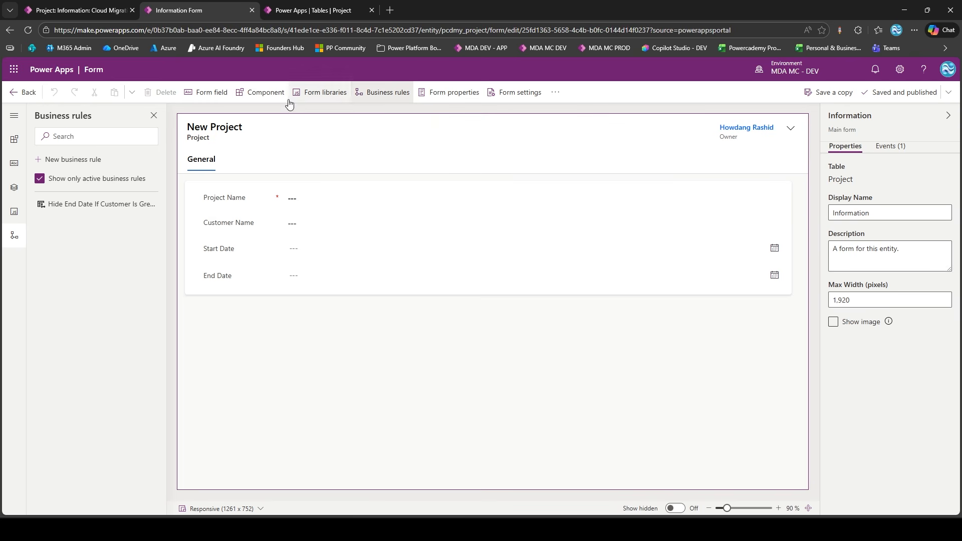
Reload the Cloud Migration project record in the Contract Delivery Hub app and check whether End Date is shown
{"action": "left_click", "coordinate": [90, 2]}
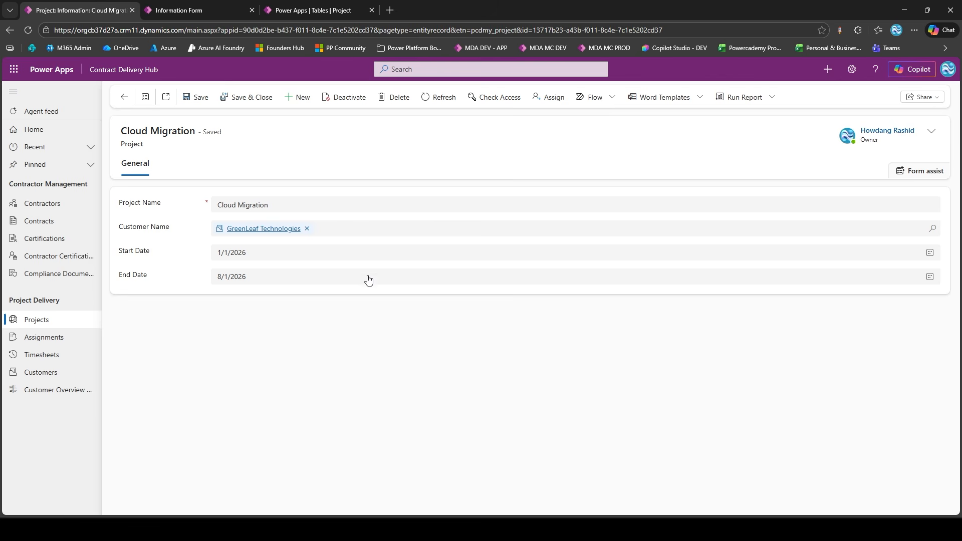
{"action": "key", "text": "F5"}
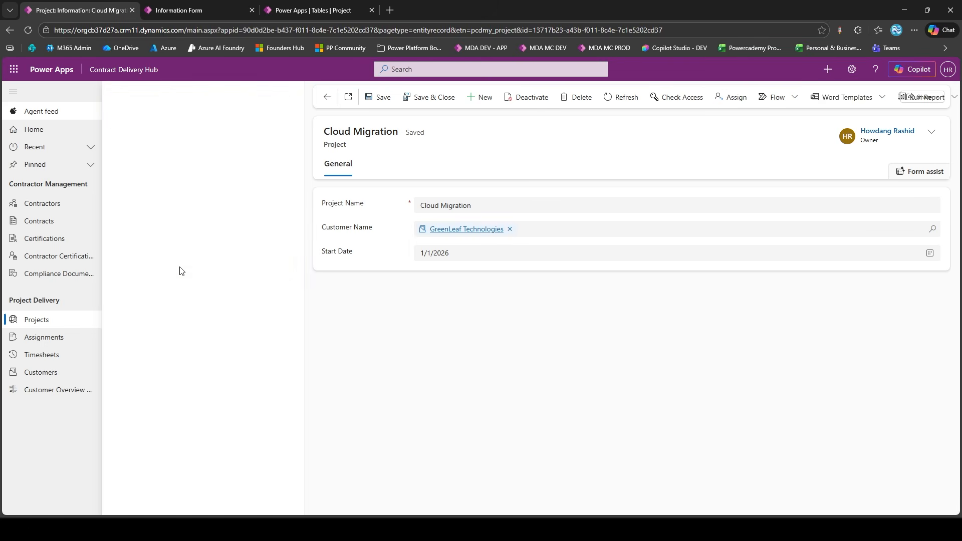
{"action": "left_click", "coordinate": [290, 95]}
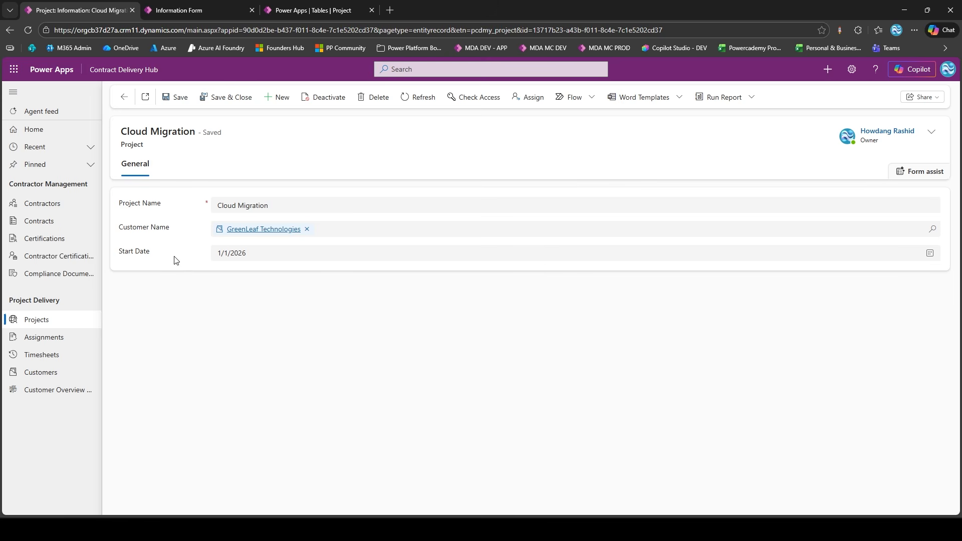
Open the CRM Implementation project, check its End Date field and return to the project list
{"action": "left_click", "coordinate": [124, 97]}
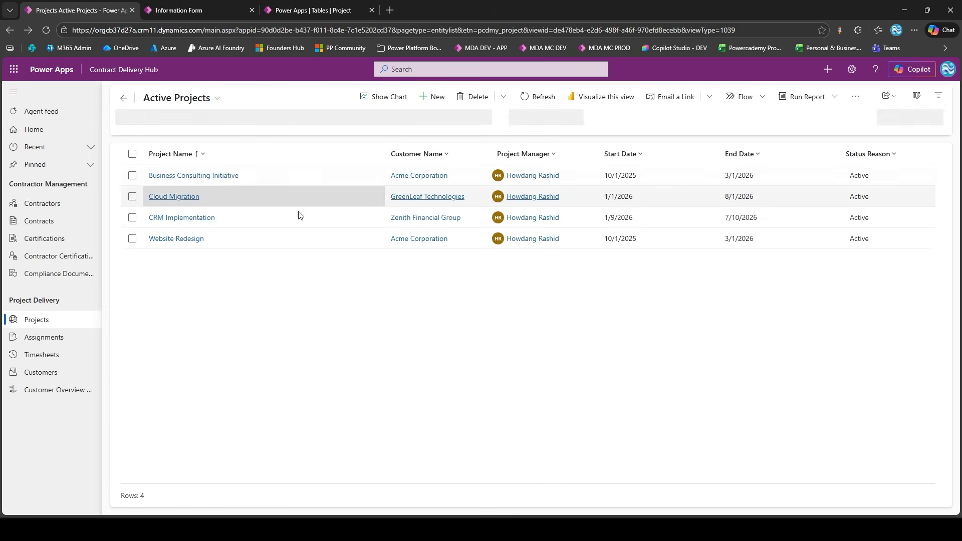
{"action": "double_click", "coordinate": [336, 220]}
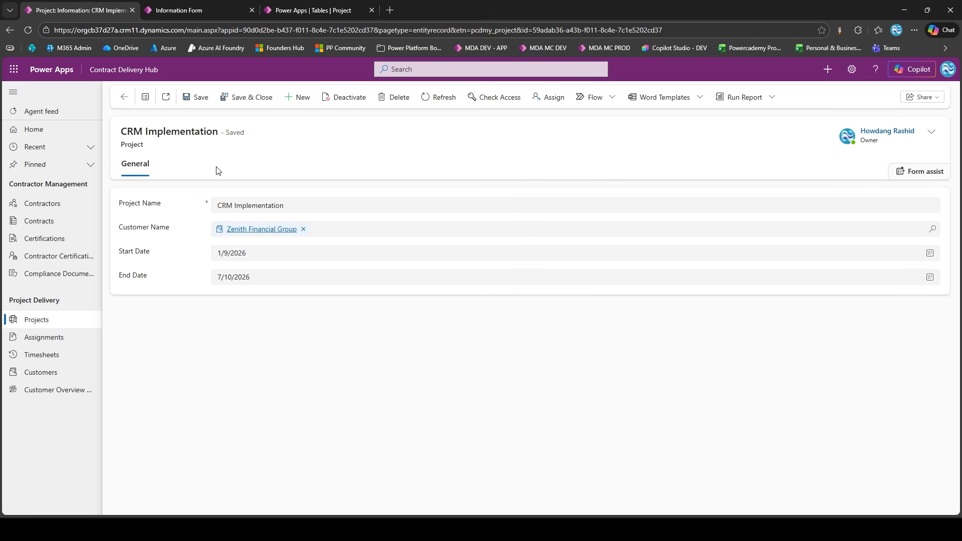
{"action": "left_click", "coordinate": [124, 96]}
Leave the form designer and run the Contract Delivery Hub app from the MDA MC - PROD environment
{"action": "left_click", "coordinate": [179, 10]}
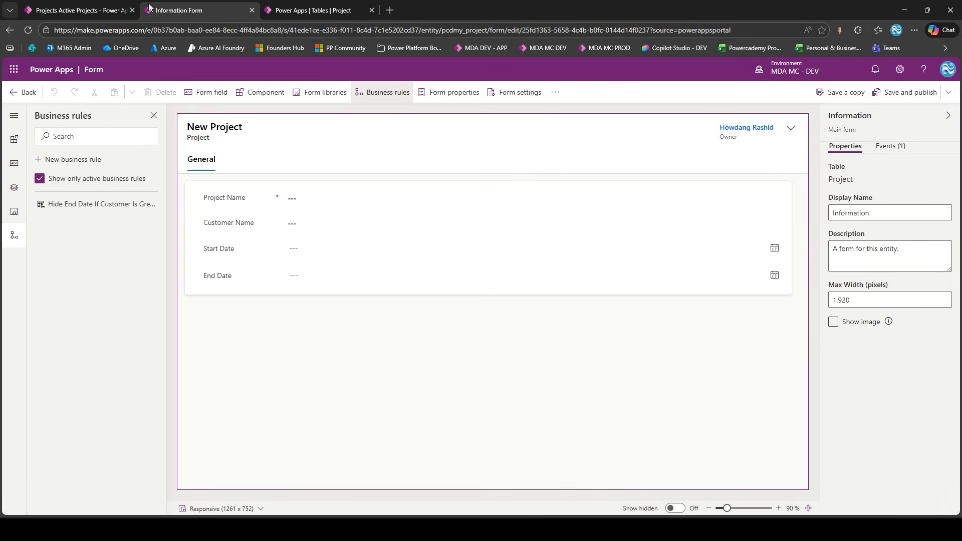
{"action": "left_click", "coordinate": [29, 93]}
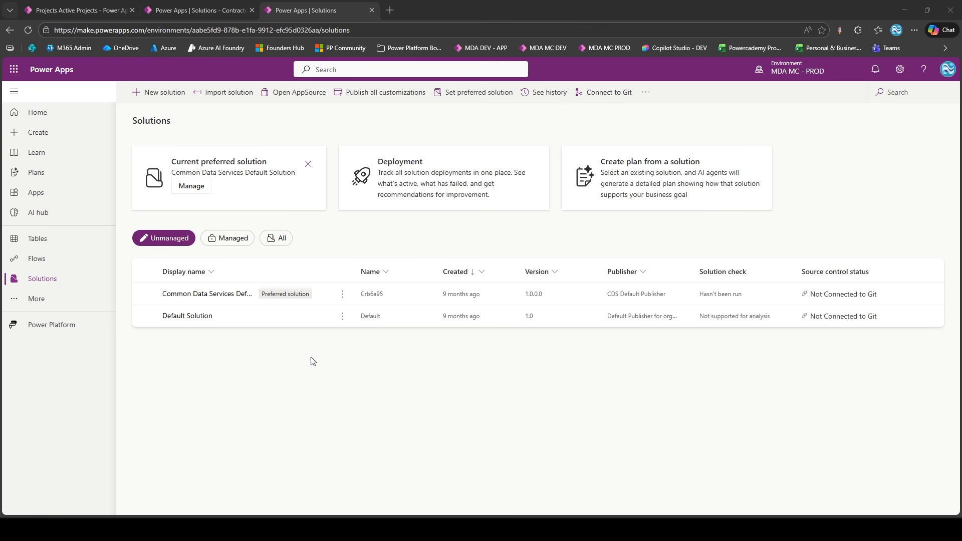
{"action": "left_click", "coordinate": [60, 193]}
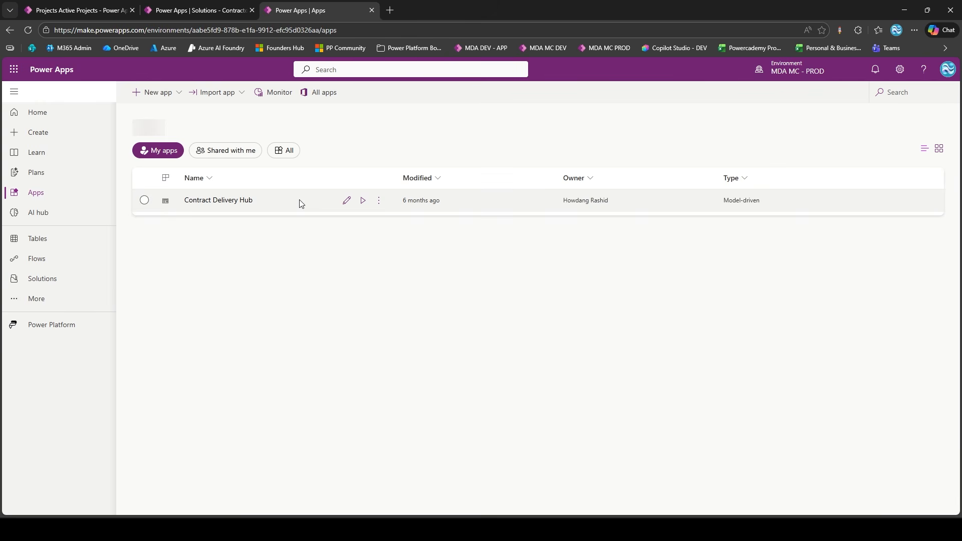
{"action": "left_click", "coordinate": [347, 200]}
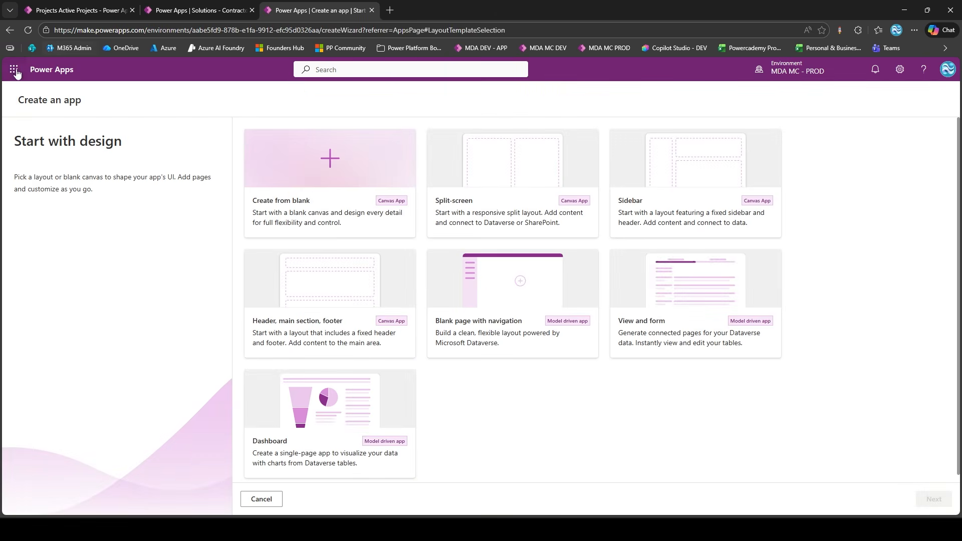
{"action": "left_click", "coordinate": [9, 30]}
{"action": "left_click", "coordinate": [370, 334]}
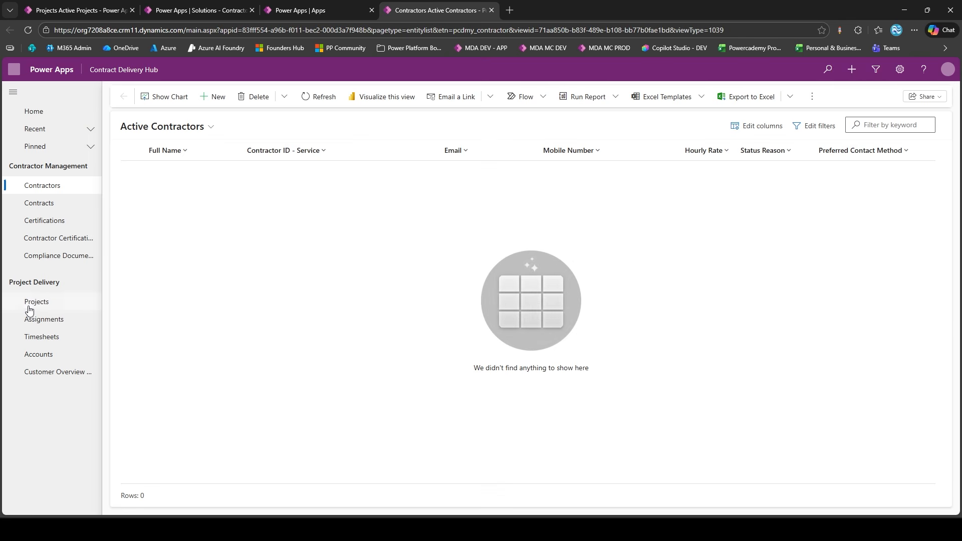
Open the Cloud Migration project in the PROD app and check whether the End Date field is shown
{"action": "left_click", "coordinate": [30, 304]}
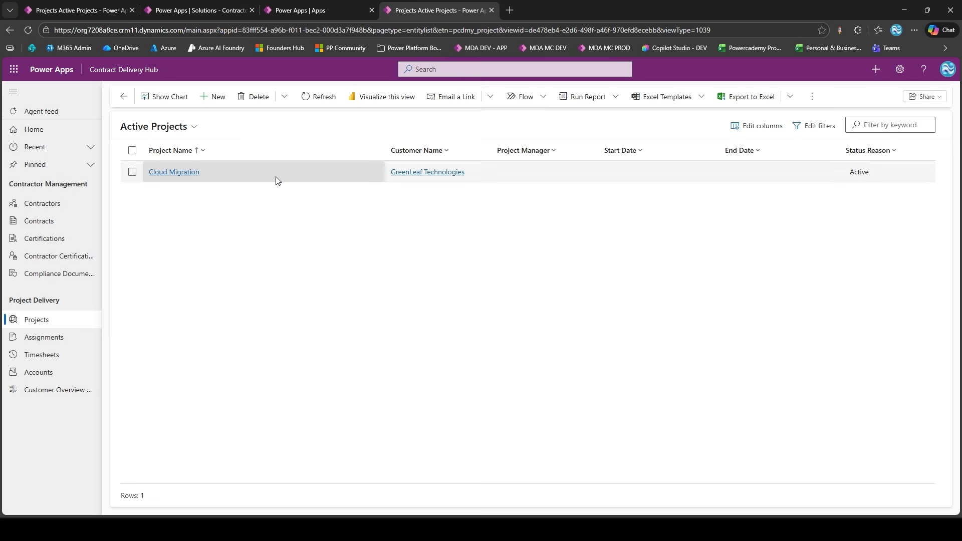
{"action": "double_click", "coordinate": [293, 176]}
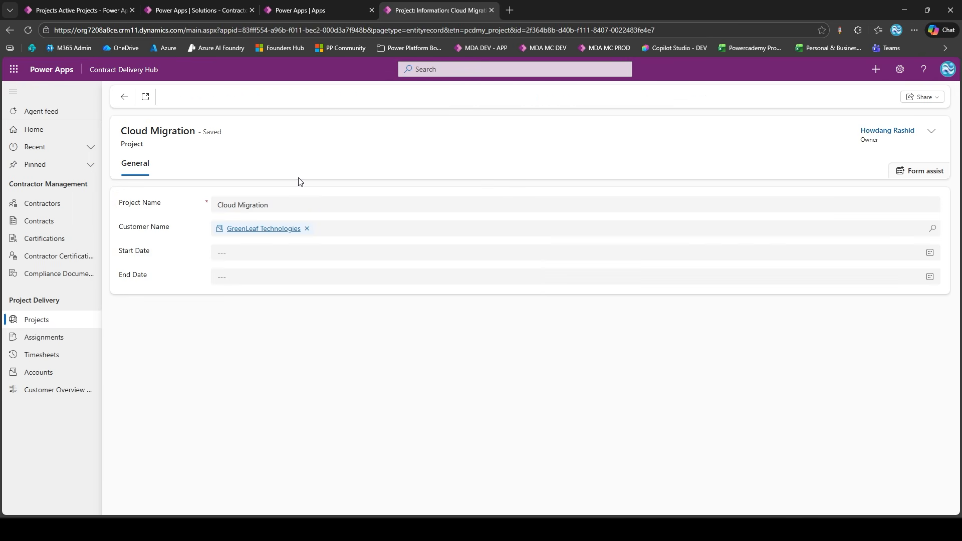
{"action": "mouse_move", "coordinate": [126, 274]}
{"action": "left_mouse_down"}
{"action": "mouse_move", "coordinate": [156, 285]}
{"action": "mouse_move", "coordinate": [118, 275]}
{"action": "left_mouse_up"}
{"action": "left_click", "coordinate": [150, 278]}
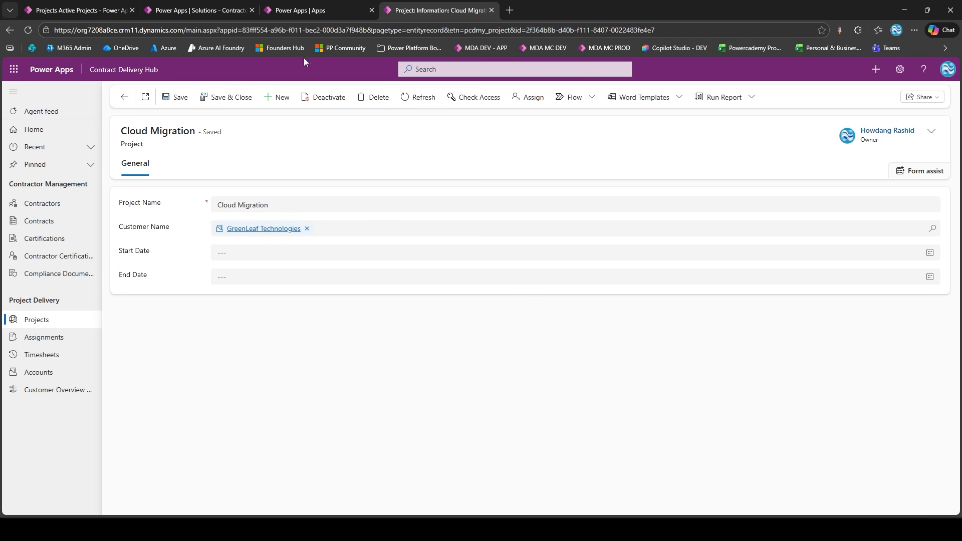
Open the managed Contractor Hub solution in PROD and list the Project table's business rules
{"action": "left_click", "coordinate": [309, 9]}
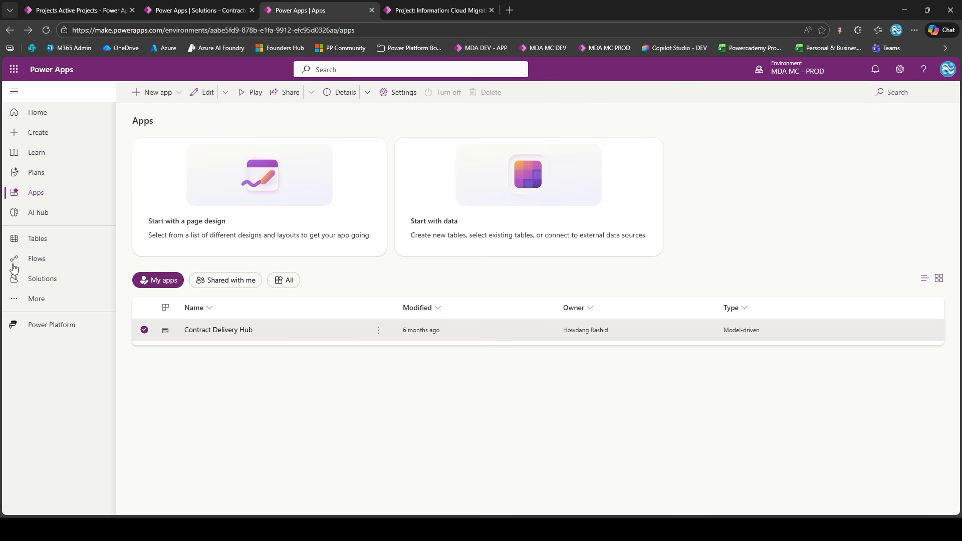
{"action": "left_click", "coordinate": [45, 278]}
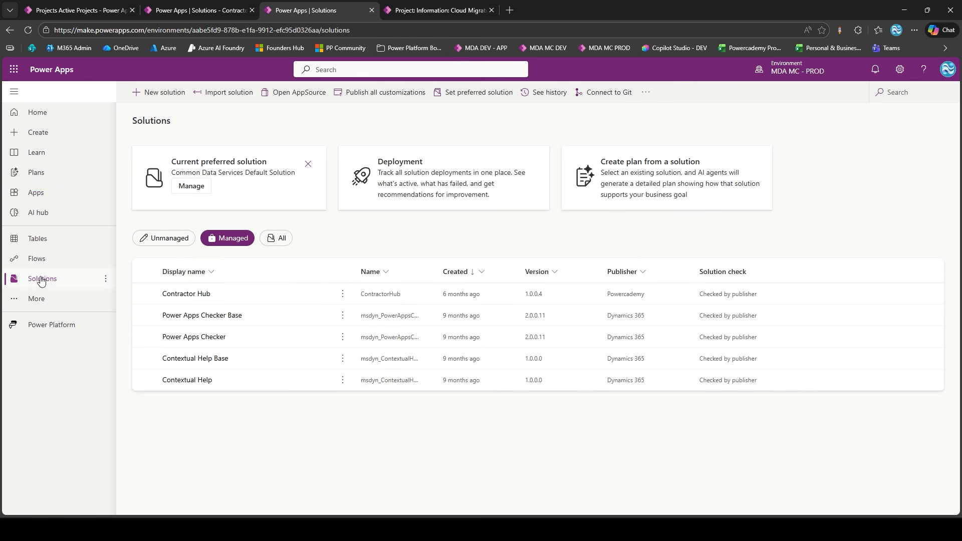
{"action": "left_click", "coordinate": [190, 293]}
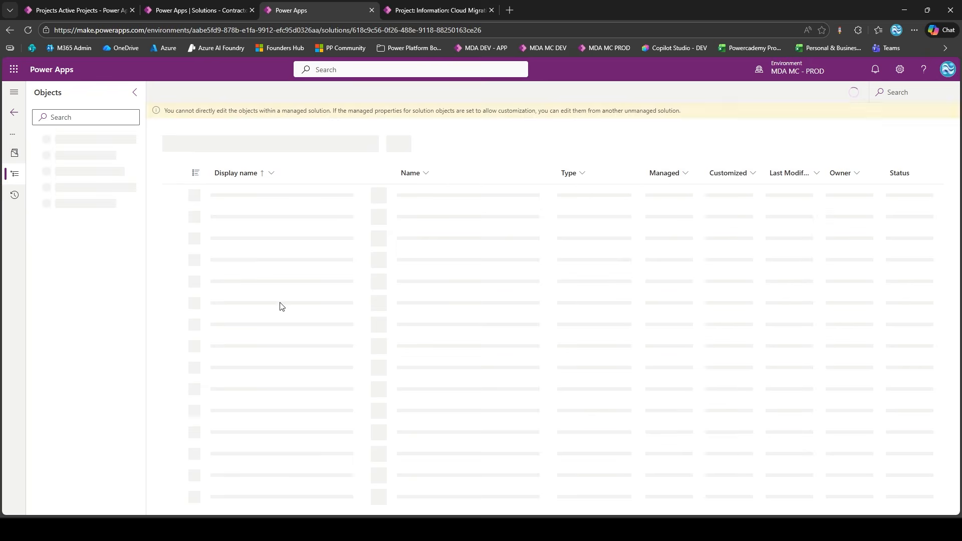
{"action": "left_click", "coordinate": [38, 365]}
{"action": "scroll", "coordinate": [51, 371], "scroll_direction": "down", "scroll_amount": 1}
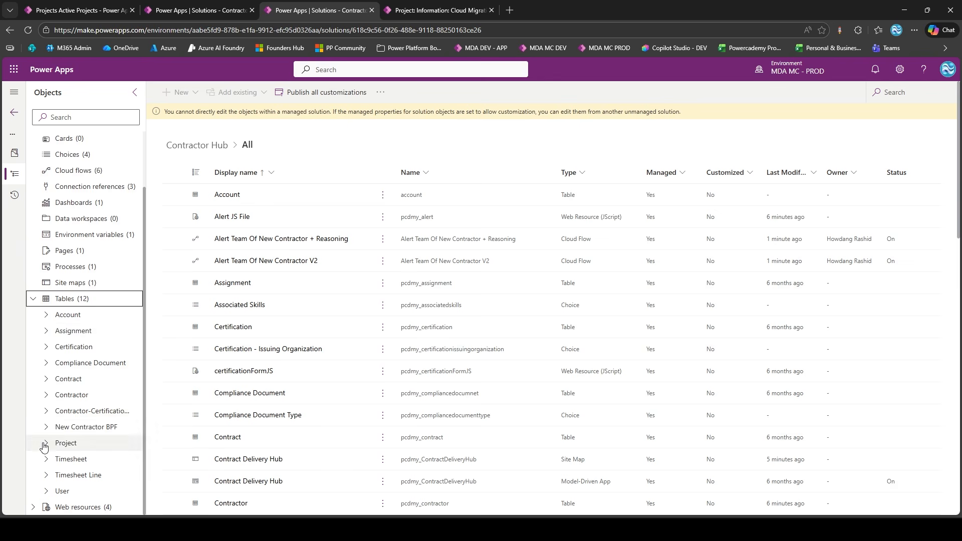
{"action": "left_click", "coordinate": [59, 441]}
{"action": "scroll", "coordinate": [75, 450], "scroll_direction": "down", "scroll_amount": 2}
{"action": "left_click", "coordinate": [87, 428]}
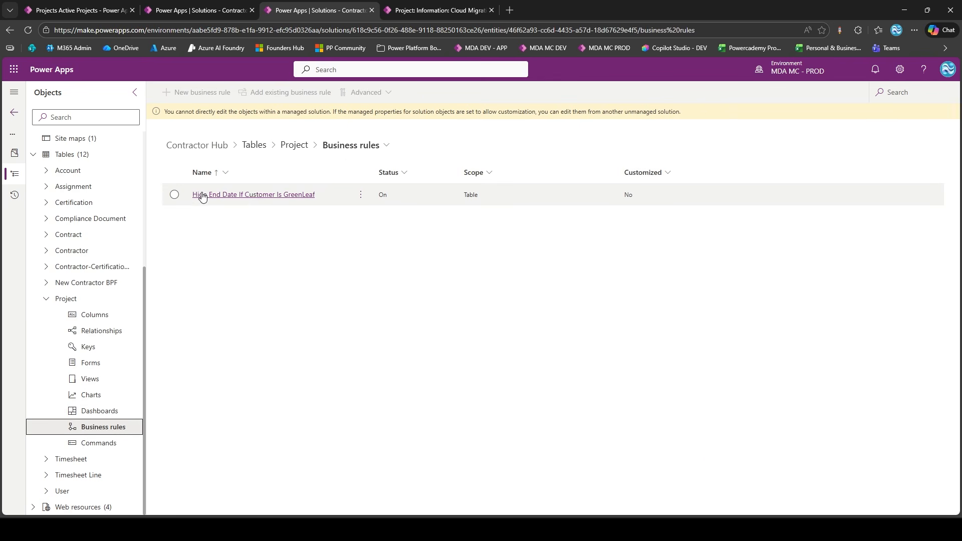
Inspect the actions and condition of the PROD rule "Hide End Date If Customer Is GreenLeaf", and close its designer
{"action": "left_click", "coordinate": [240, 194]}
{"action": "left_click", "coordinate": [240, 194]}
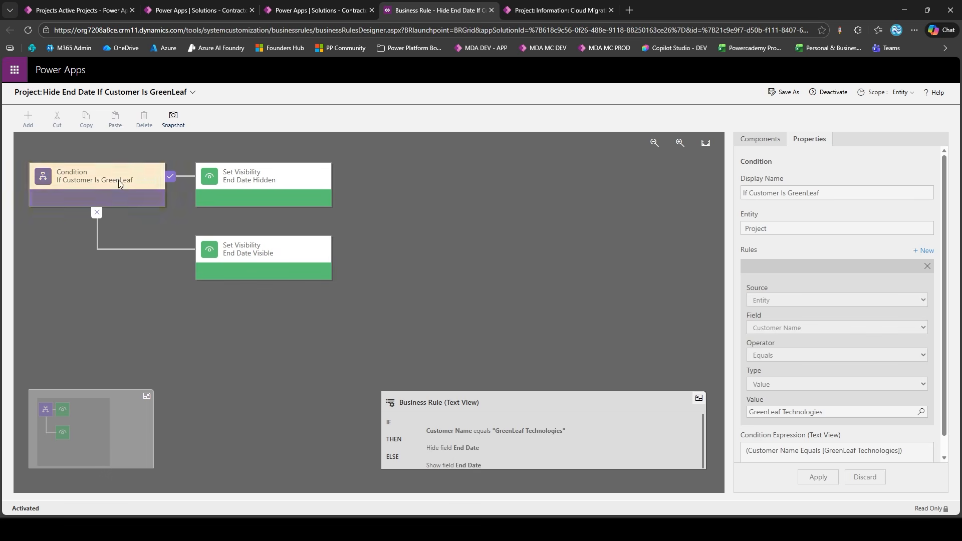
{"action": "left_click", "coordinate": [263, 196]}
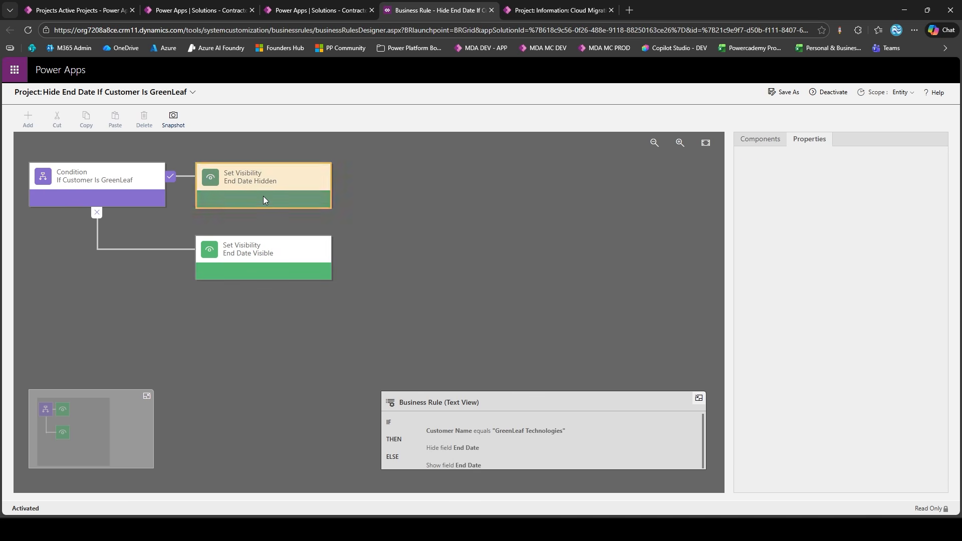
{"action": "left_click", "coordinate": [272, 269]}
{"action": "left_click", "coordinate": [77, 187]}
{"action": "scroll", "coordinate": [932, 302], "scroll_direction": "down", "scroll_amount": 1}
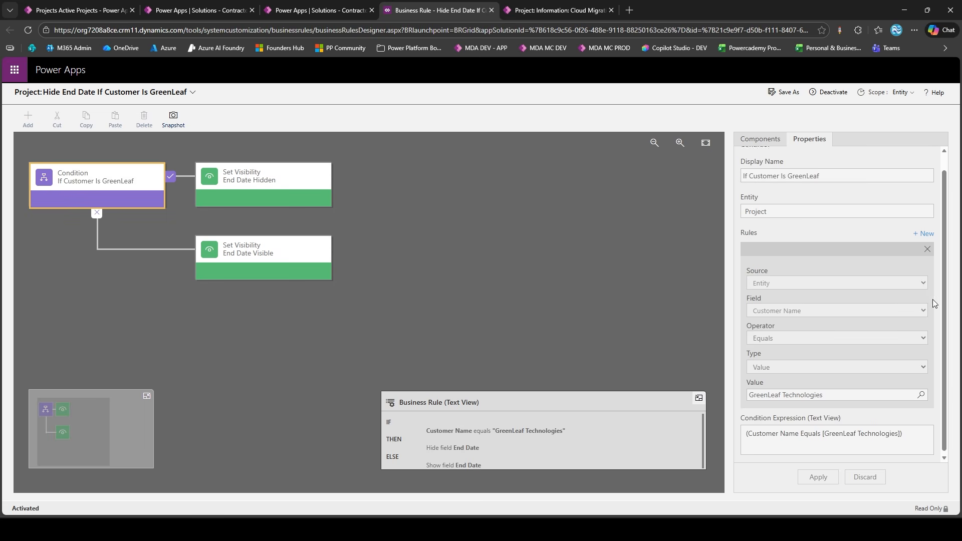
{"action": "key", "text": "ctrl+w"}
Compare the Project table's Customer Name data between the PROD and DEV environments
{"action": "left_click", "coordinate": [174, 195]}
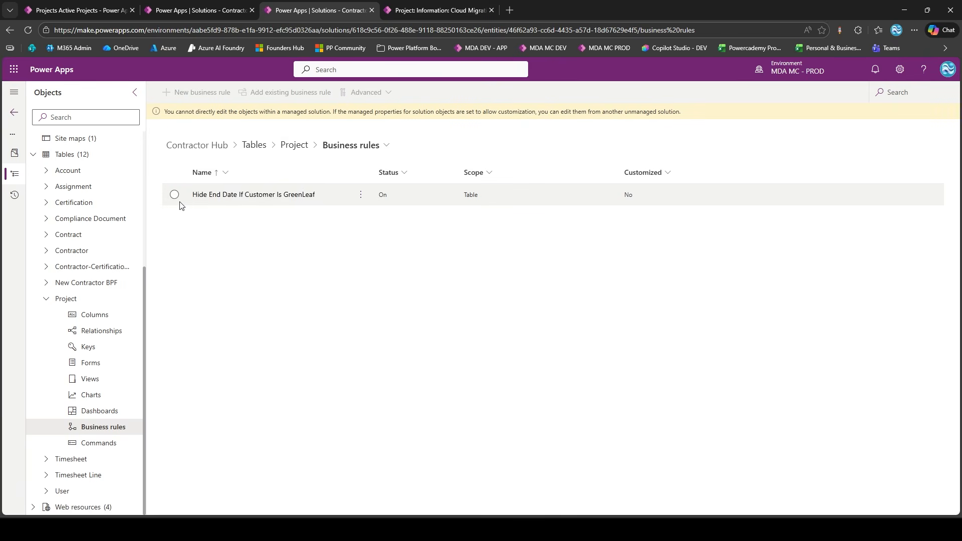
{"action": "left_click", "coordinate": [64, 298]}
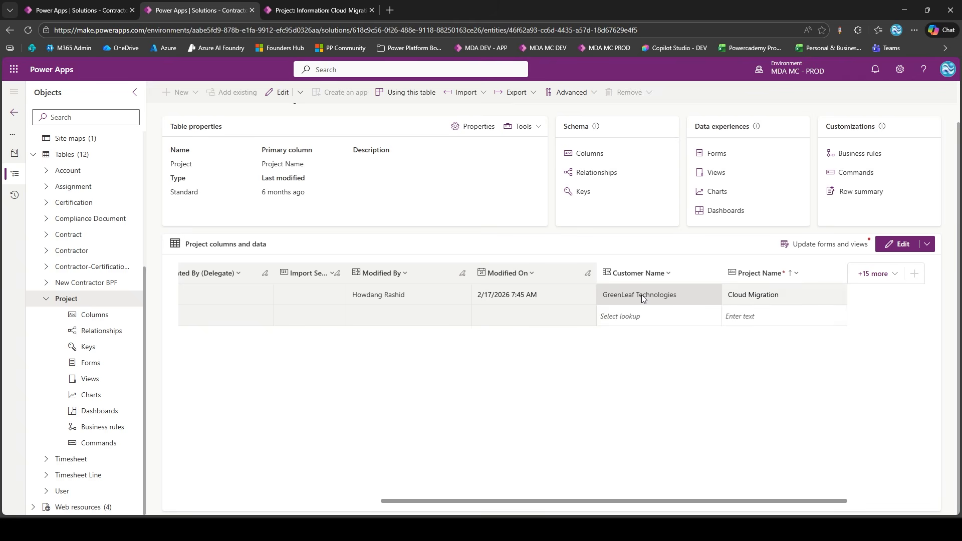
{"action": "left_click", "coordinate": [114, 5]}
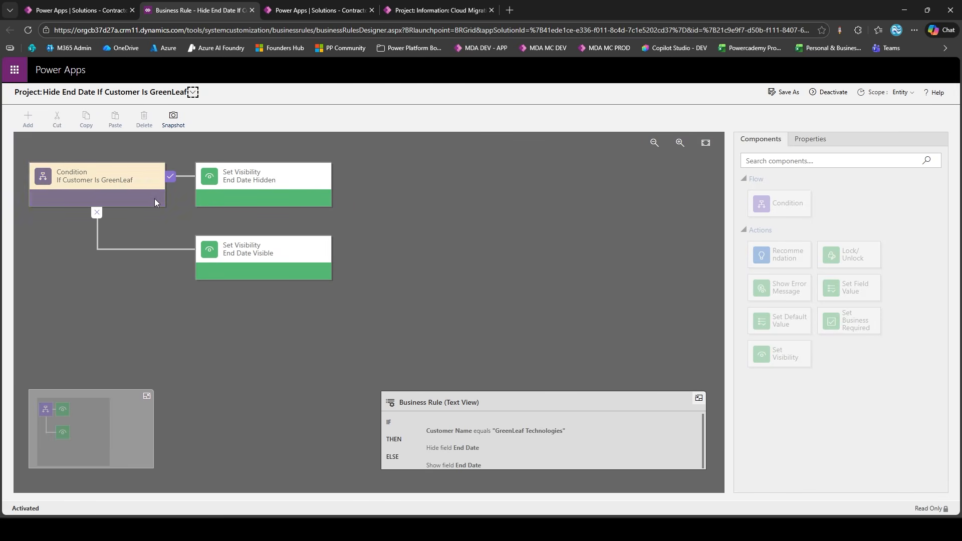
Examine the GreenLeaf condition's field, operator and value in the DEV environment's business rule
{"action": "left_click", "coordinate": [152, 197]}
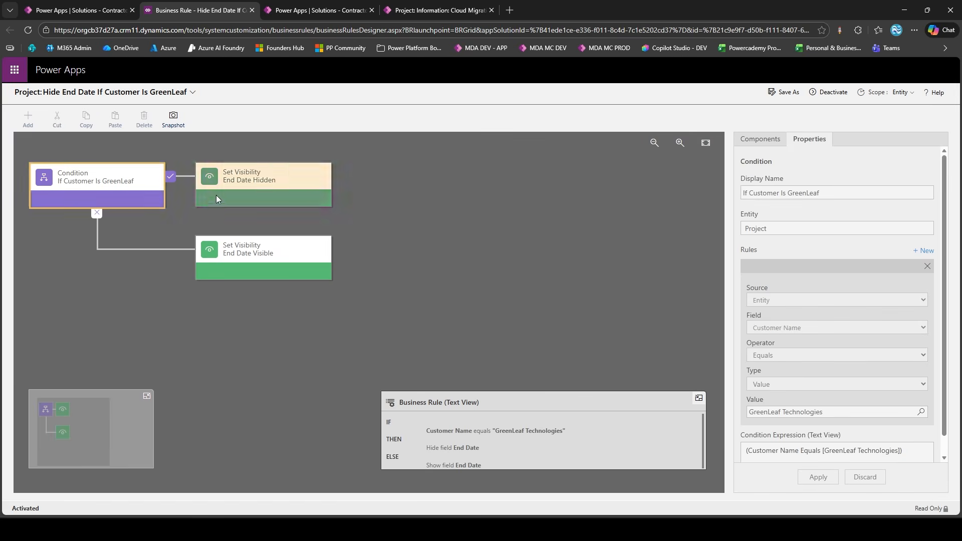
{"action": "scroll", "coordinate": [891, 379], "scroll_direction": "down", "scroll_amount": 1}
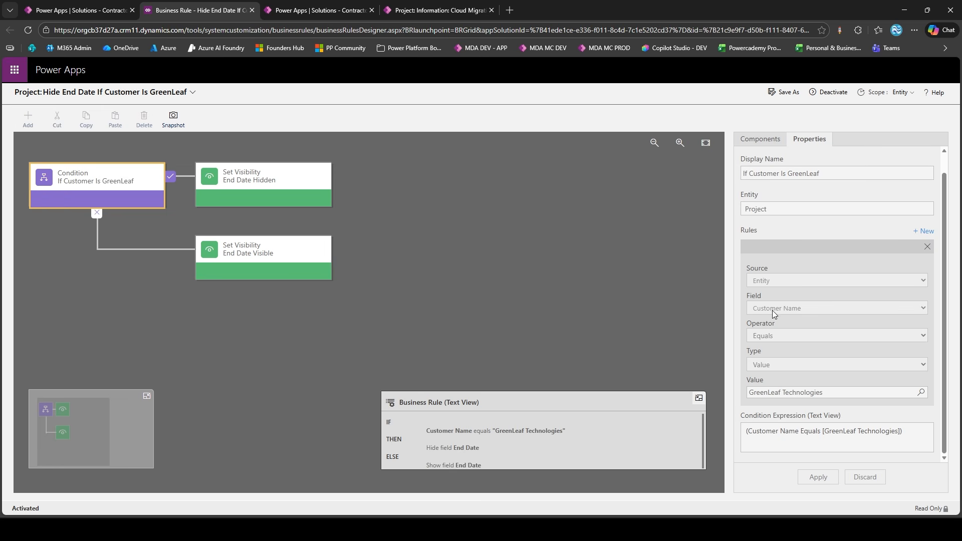
Open the Customer table in a duplicate of the DEV solution page and show its Account column alongside the customer records
{"action": "left_click", "coordinate": [86, 10]}
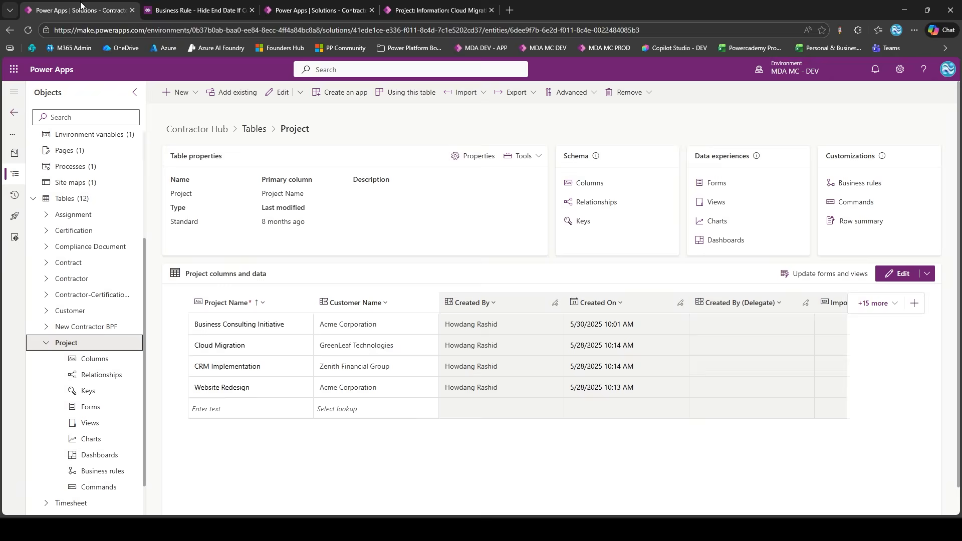
{"action": "right_click", "coordinate": [81, 5]}
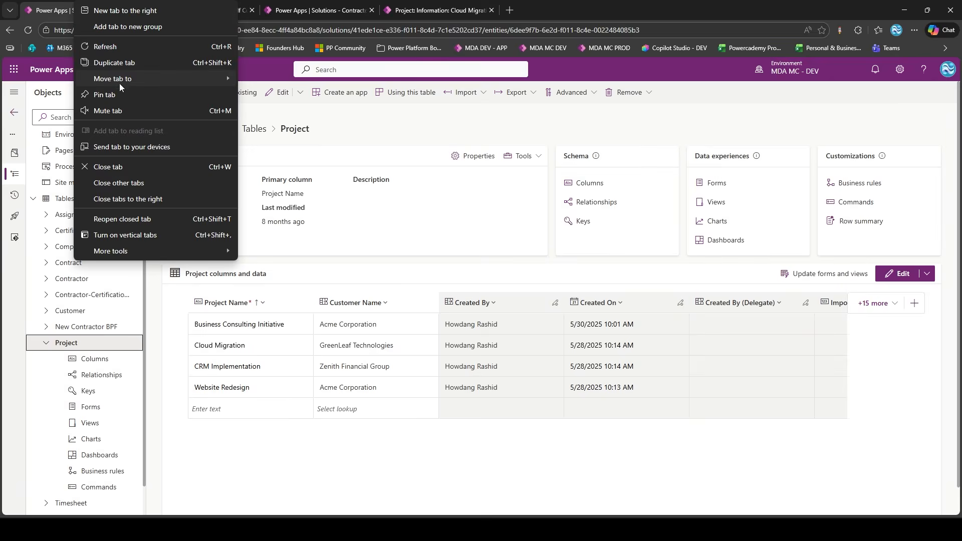
{"action": "left_click", "coordinate": [115, 63]}
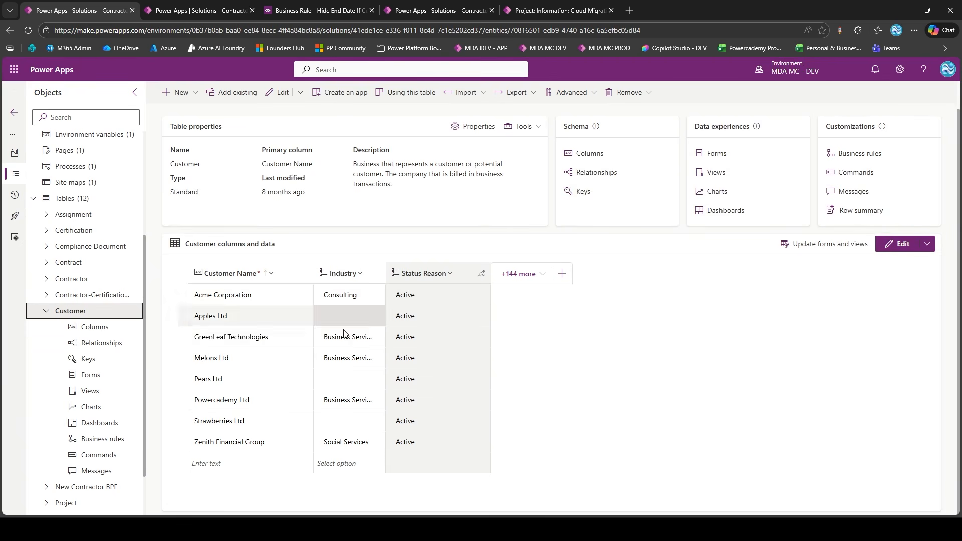
{"action": "left_click", "coordinate": [501, 281]}
{"action": "type", "text": "accou"}
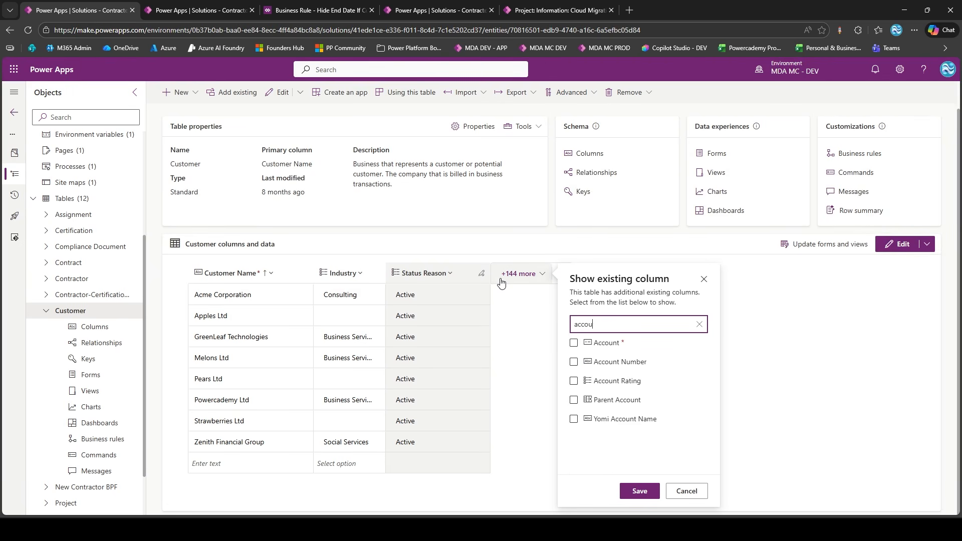
{"action": "type", "text": "nt"}
{"action": "left_click", "coordinate": [573, 342]}
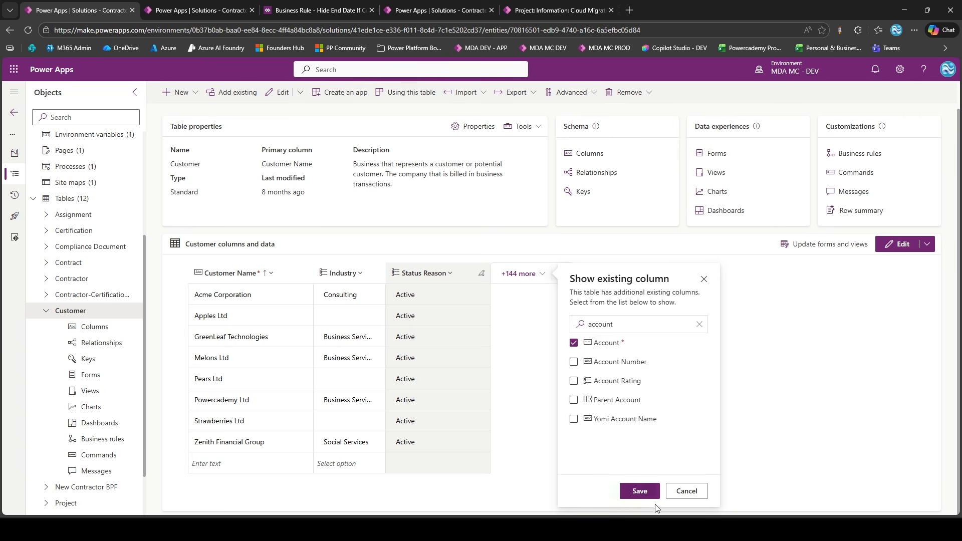
{"action": "left_click", "coordinate": [628, 492]}
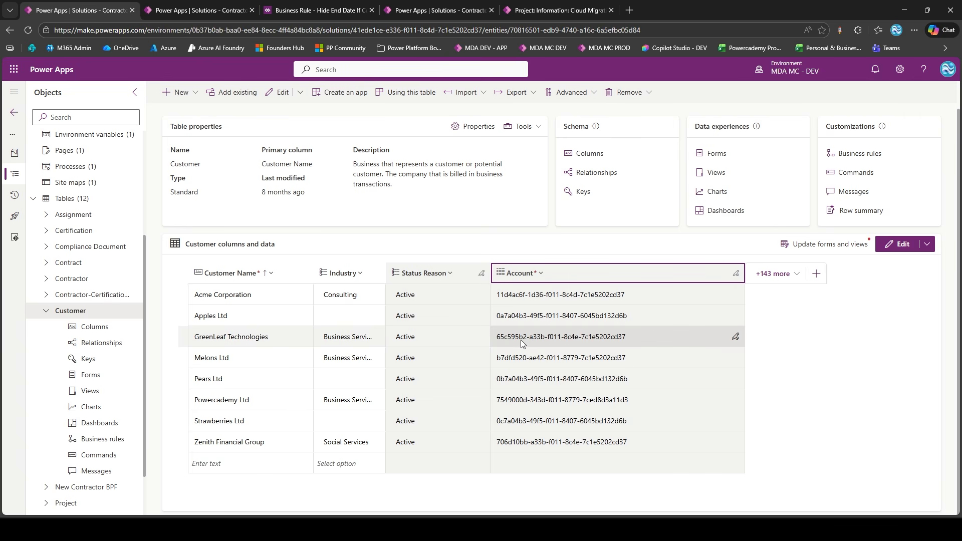
Duplicate the PROD Contractor Hub solution page and open the Account table in the copy
{"action": "left_click", "coordinate": [516, 10]}
{"action": "left_click", "coordinate": [438, 10]}
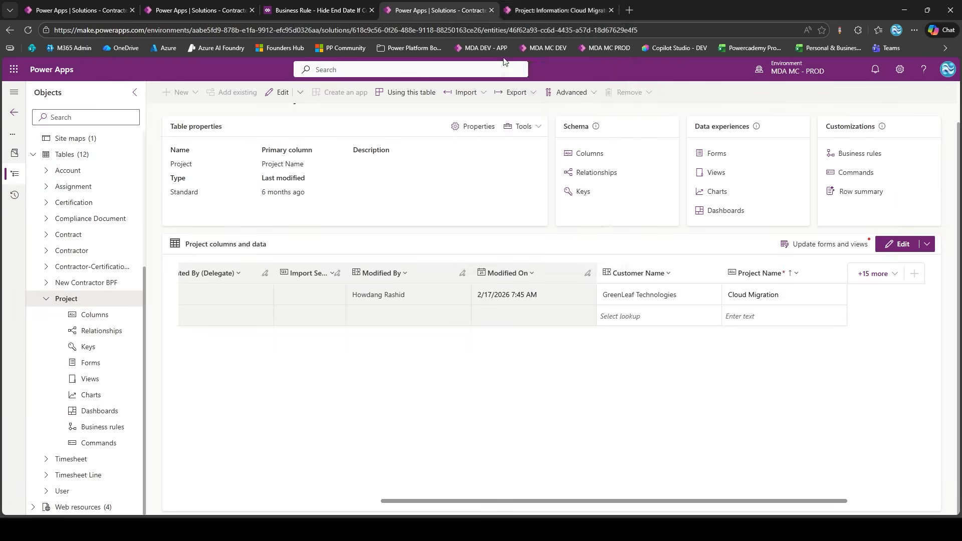
{"action": "left_click", "coordinate": [505, 61]}
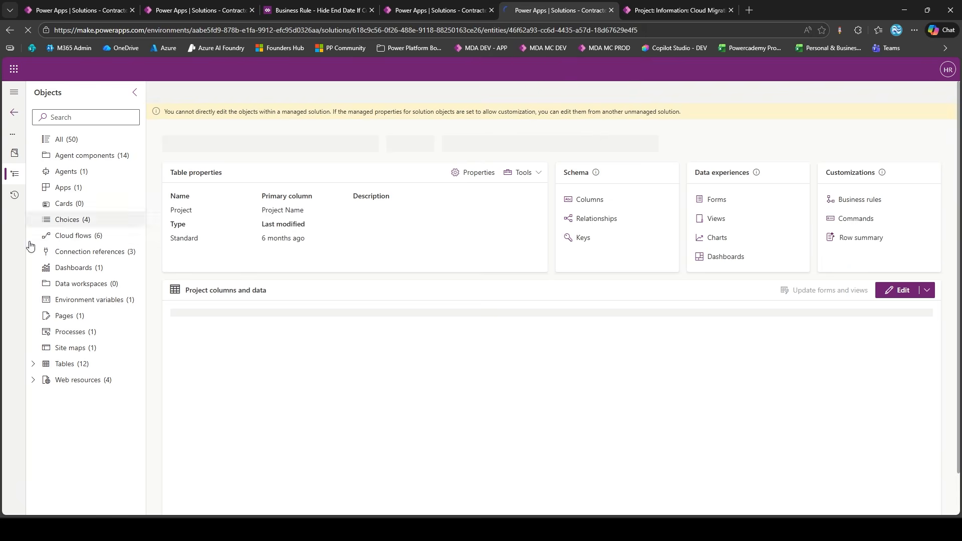
{"action": "left_click", "coordinate": [33, 363]}
{"action": "scroll", "coordinate": [35, 265], "scroll_direction": "down", "scroll_amount": 3}
{"action": "left_click", "coordinate": [46, 314]}
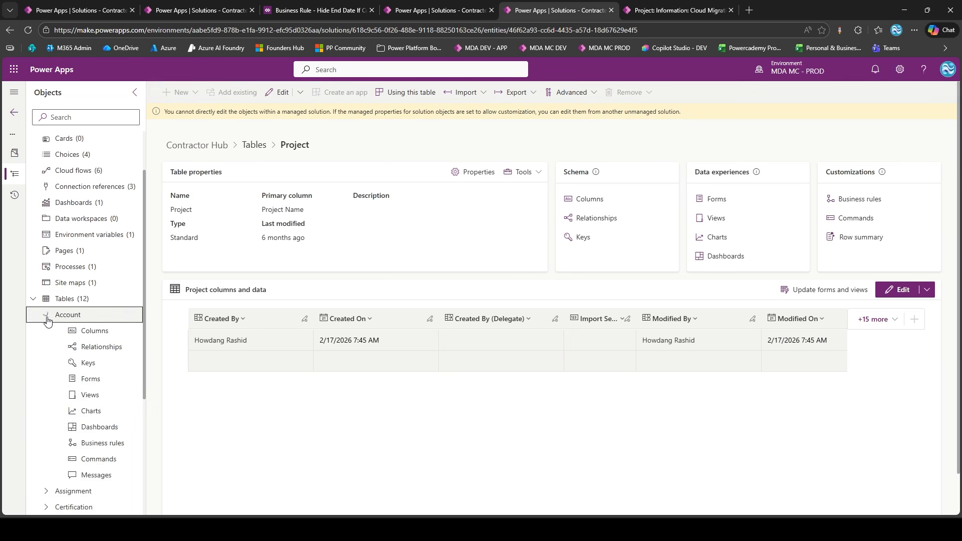
{"action": "scroll", "coordinate": [47, 318], "scroll_direction": "down", "scroll_amount": 1}
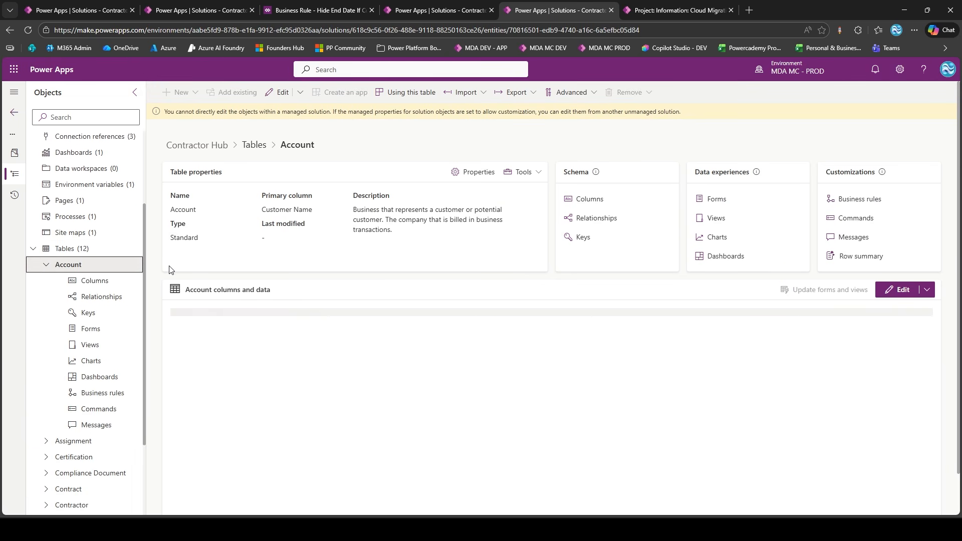
Show the Account column in the PROD Account table's data and widen it to read the GreenLeaf Technologies identifier
{"action": "left_click", "coordinate": [417, 319]}
{"action": "left_click", "coordinate": [471, 330]}
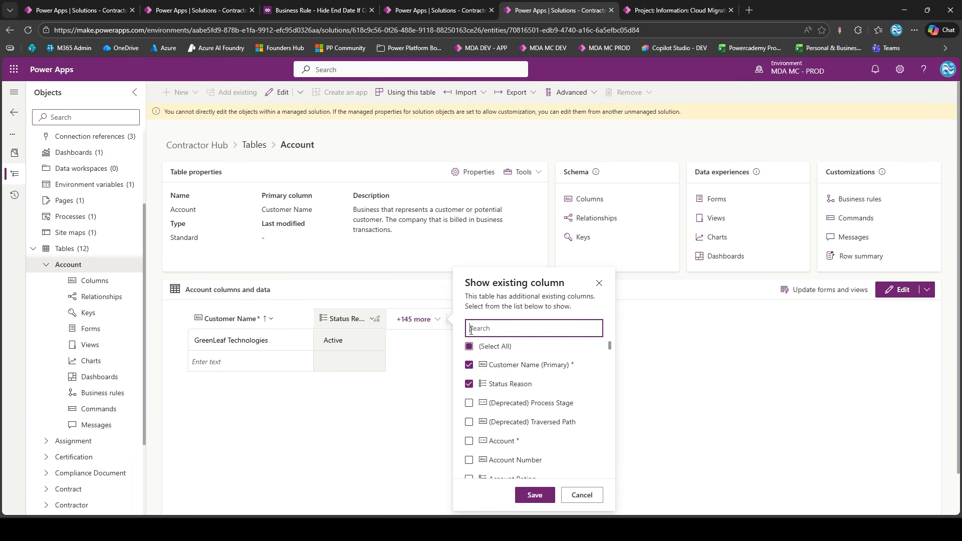
{"action": "type", "text": "accoun"}
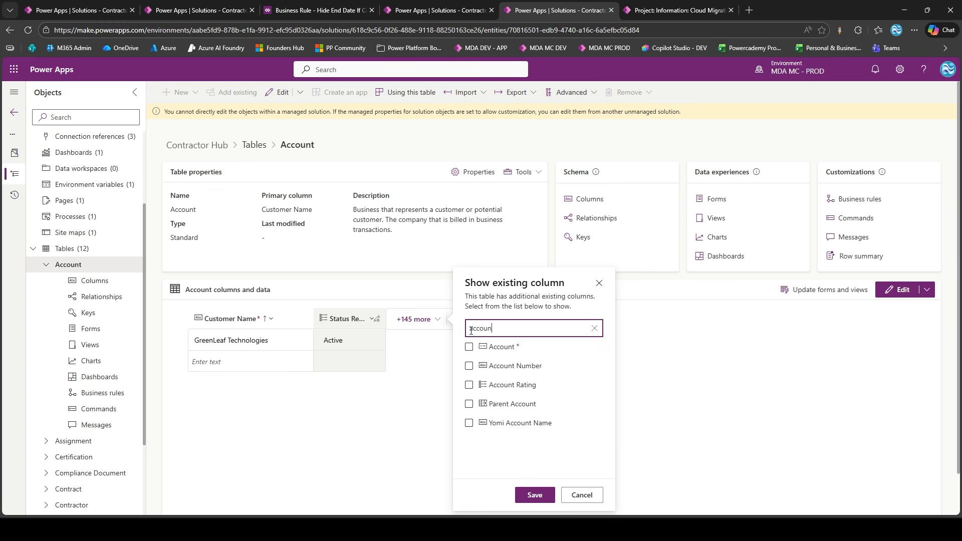
{"action": "left_click", "coordinate": [469, 347]}
{"action": "left_click", "coordinate": [534, 495]}
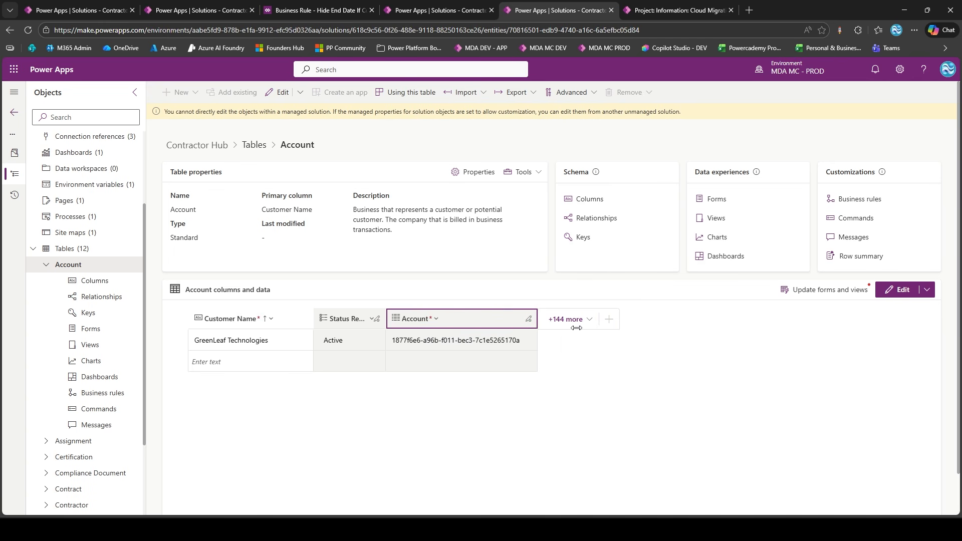
{"action": "left_click_drag", "start_coordinate": [576, 328], "coordinate": [568, 331]}
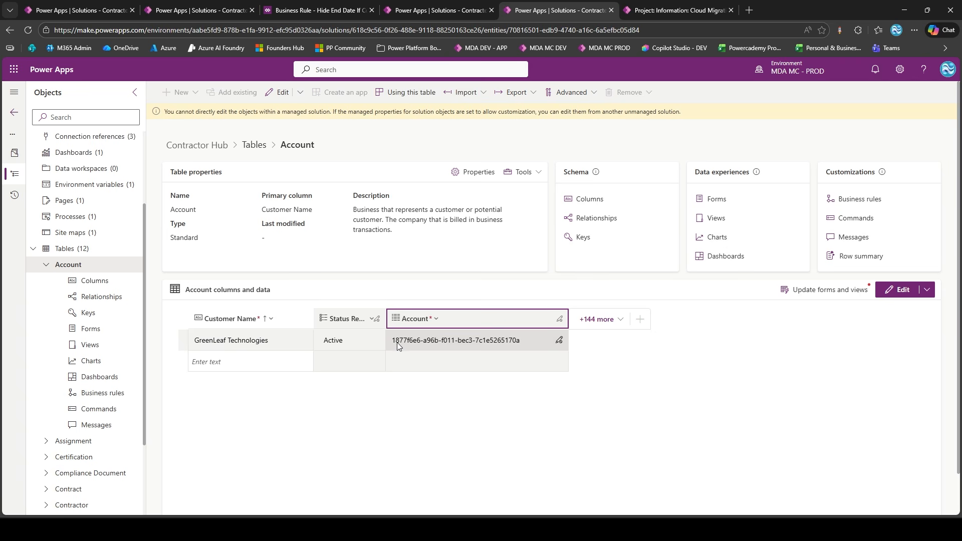
Return to the DEV environment's "Hide End Date If Customer Is GreenLeaf" business rule and deactivate it
{"action": "left_click", "coordinate": [216, 10]}
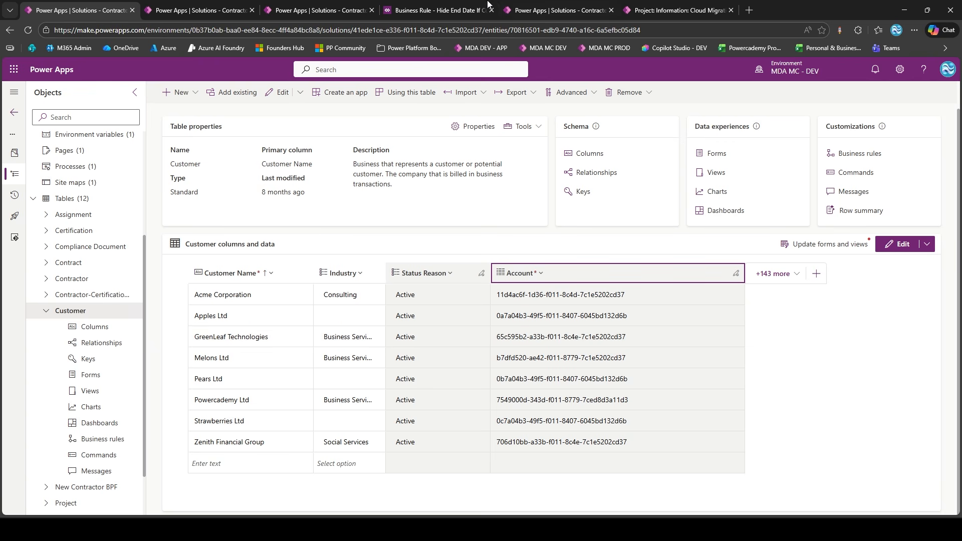
{"action": "left_click", "coordinate": [461, 5]}
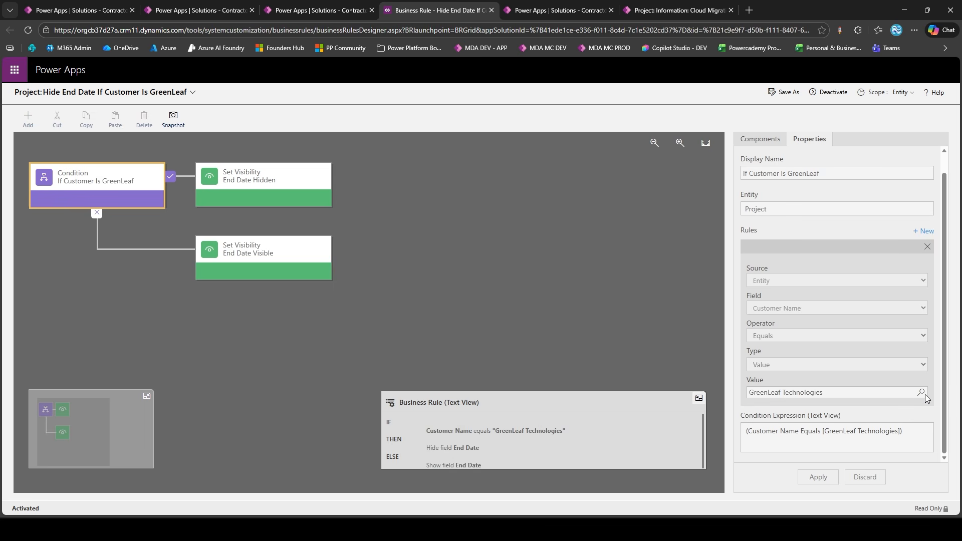
{"action": "left_click", "coordinate": [829, 92]}
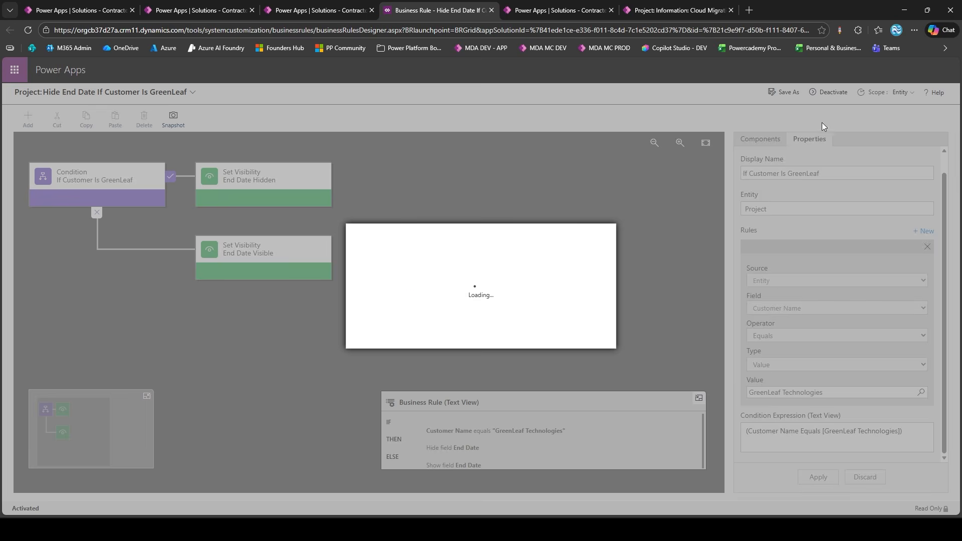
{"action": "left_click", "coordinate": [545, 336]}
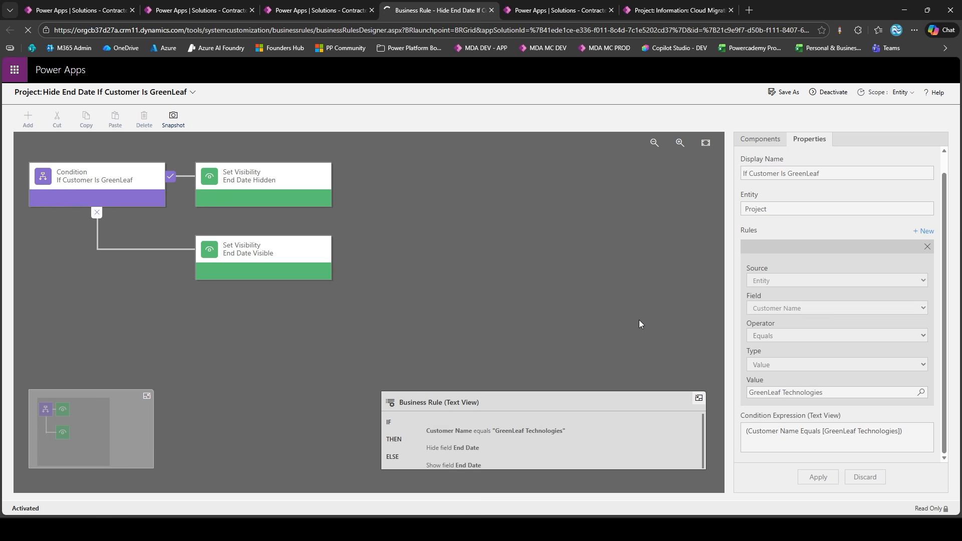
Look through the customer records offered for the GreenLeaf condition's value, checking whether more than one can be selected
{"action": "left_click", "coordinate": [921, 412]}
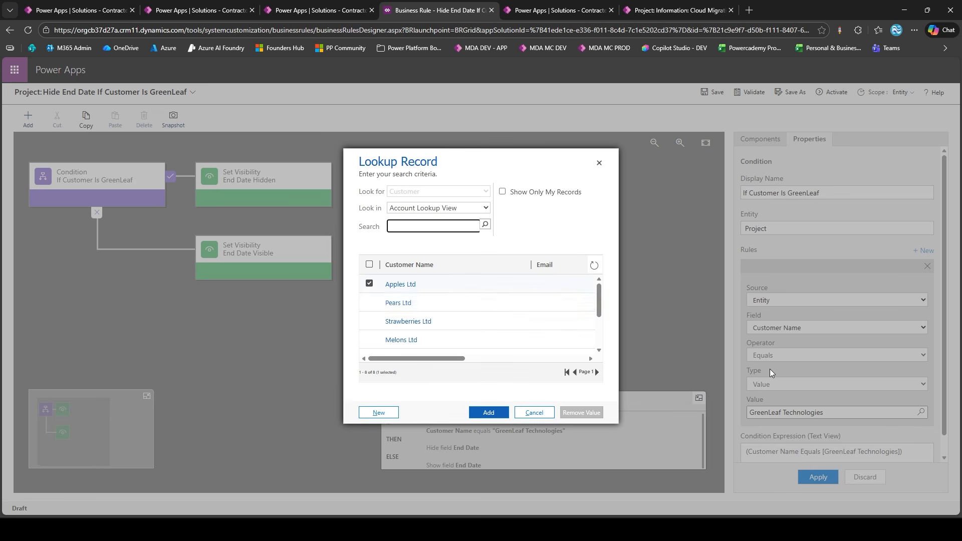
{"action": "scroll", "coordinate": [411, 306], "scroll_direction": "down", "scroll_amount": 1}
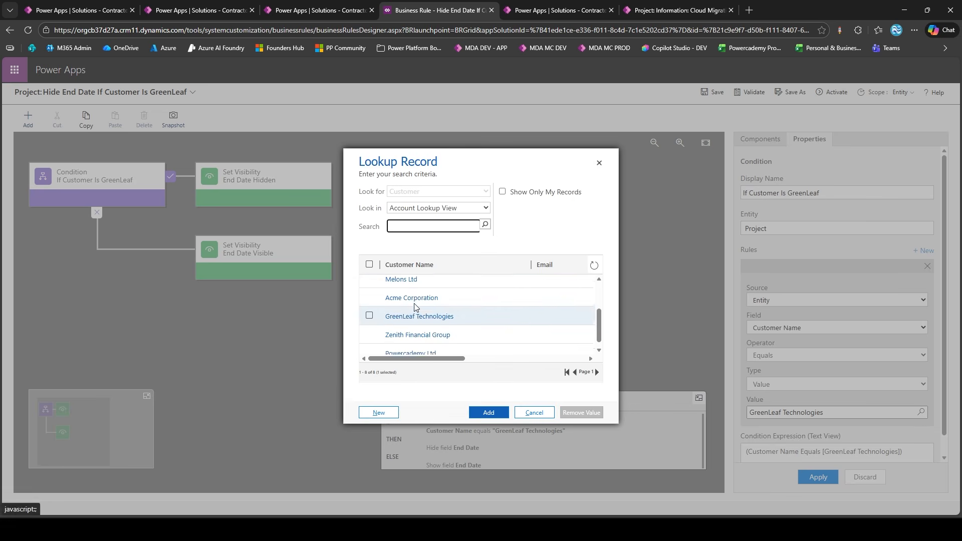
{"action": "scroll", "coordinate": [415, 307], "scroll_direction": "up", "scroll_amount": 1}
{"action": "left_click", "coordinate": [369, 302]}
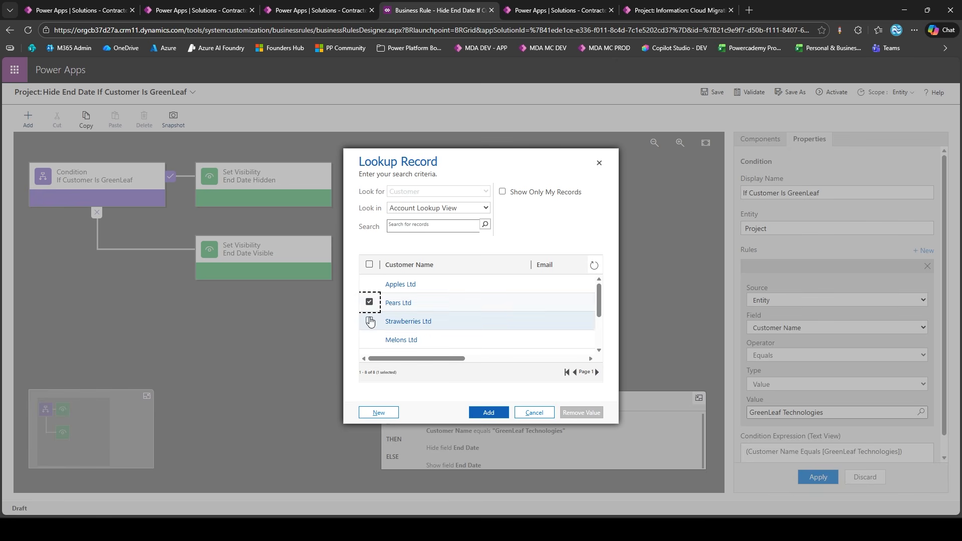
{"action": "left_click", "coordinate": [370, 321]}
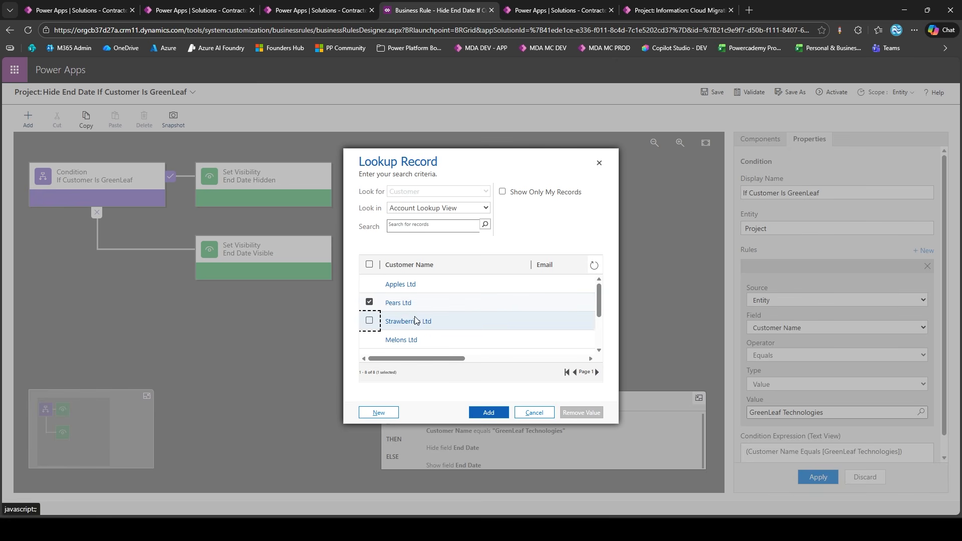
{"action": "left_click", "coordinate": [174, 6]}
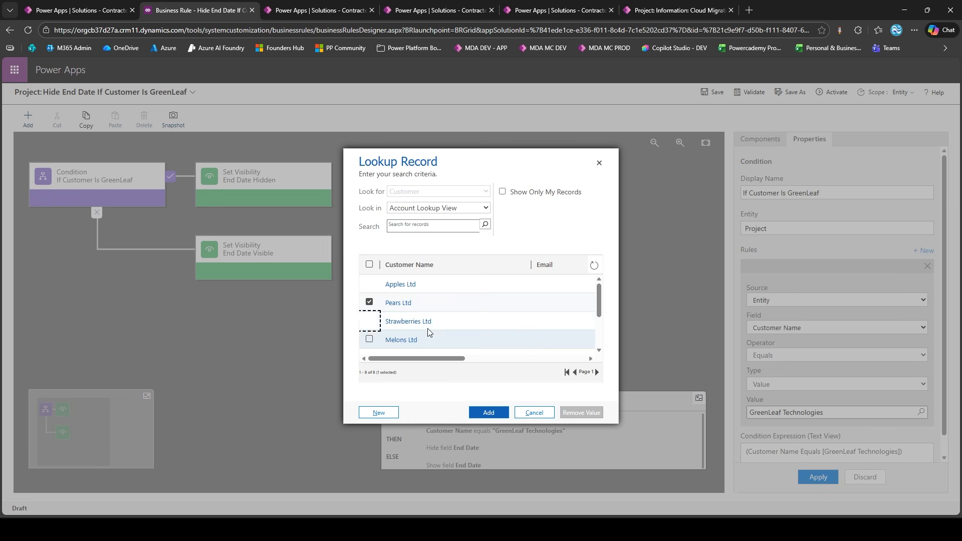
Choose GreenLeaf Technologies as the condition's lookup value and examine the customer reference in the condition expression
{"action": "left_click", "coordinate": [369, 302]}
{"action": "scroll", "coordinate": [369, 306], "scroll_direction": "down", "scroll_amount": 3}
{"action": "left_click", "coordinate": [369, 309]}
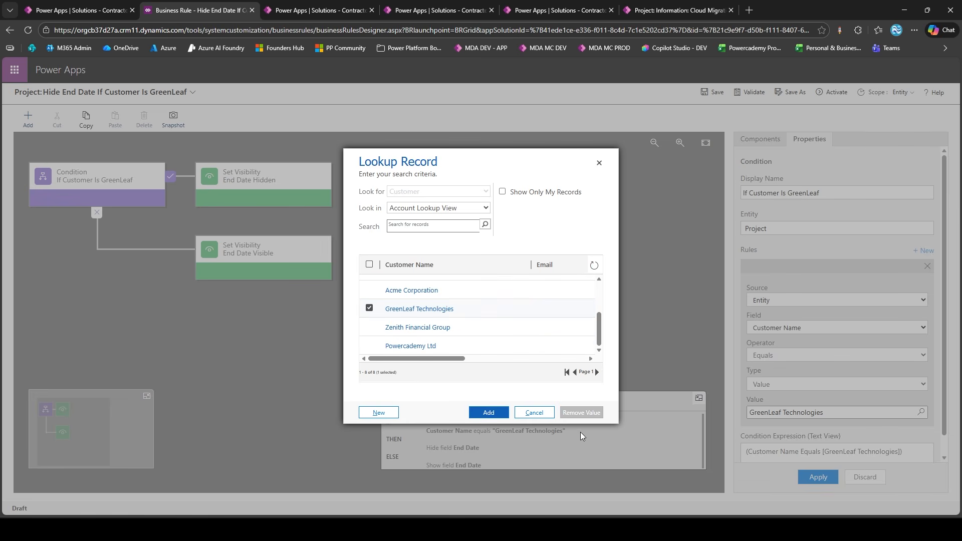
{"action": "left_click", "coordinate": [485, 408]}
{"action": "scroll", "coordinate": [815, 446], "scroll_direction": "down", "scroll_amount": 2}
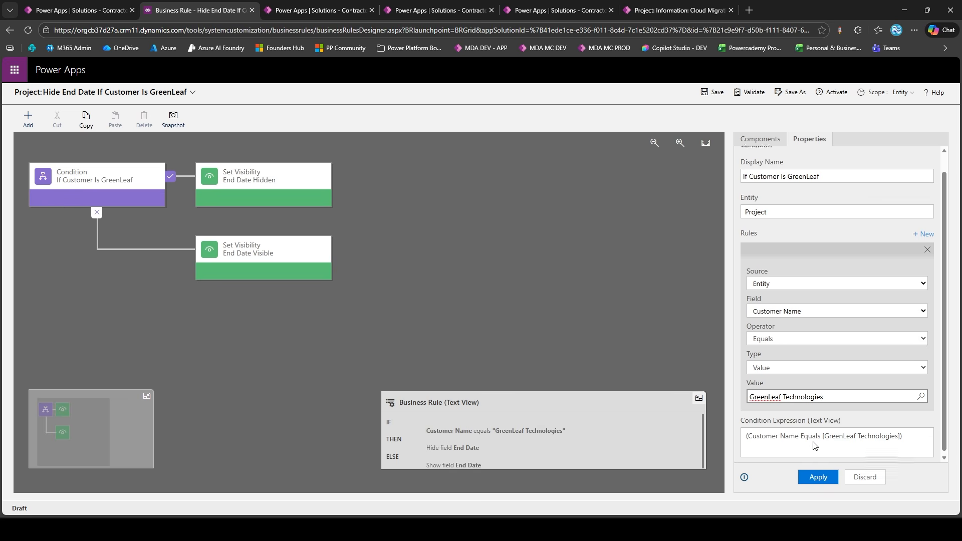
{"action": "left_click_drag", "start_coordinate": [896, 432], "coordinate": [824, 432]}
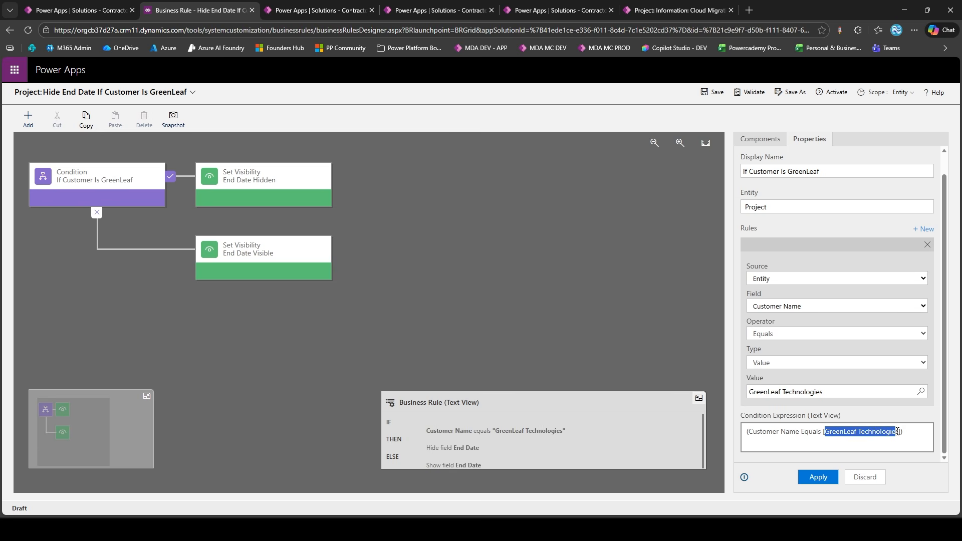
Go back to the DEV Contractor Hub solution and open the Project table's list of columns
{"action": "left_click", "coordinate": [109, 12]}
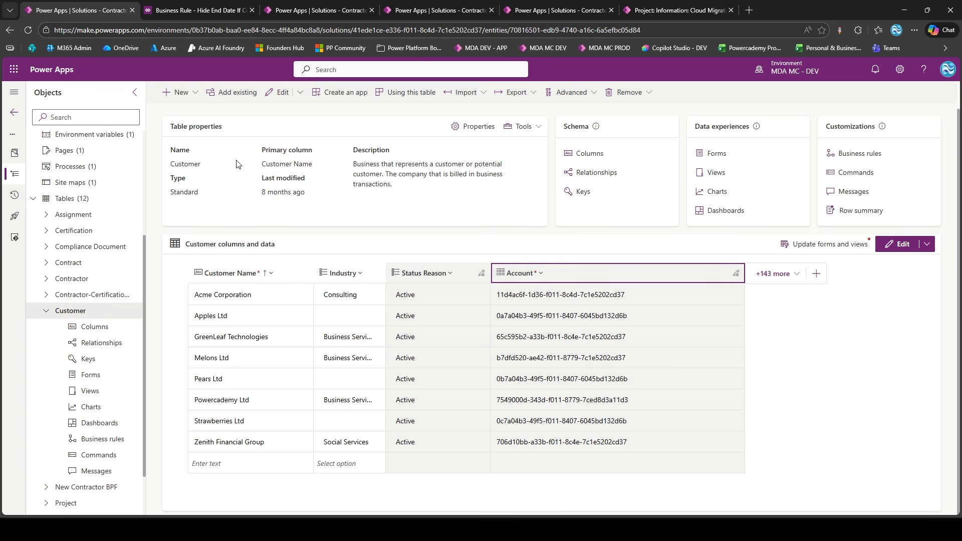
{"action": "left_click", "coordinate": [47, 313]}
{"action": "left_click", "coordinate": [80, 439]}
{"action": "scroll", "coordinate": [82, 436], "scroll_direction": "down", "scroll_amount": 1}
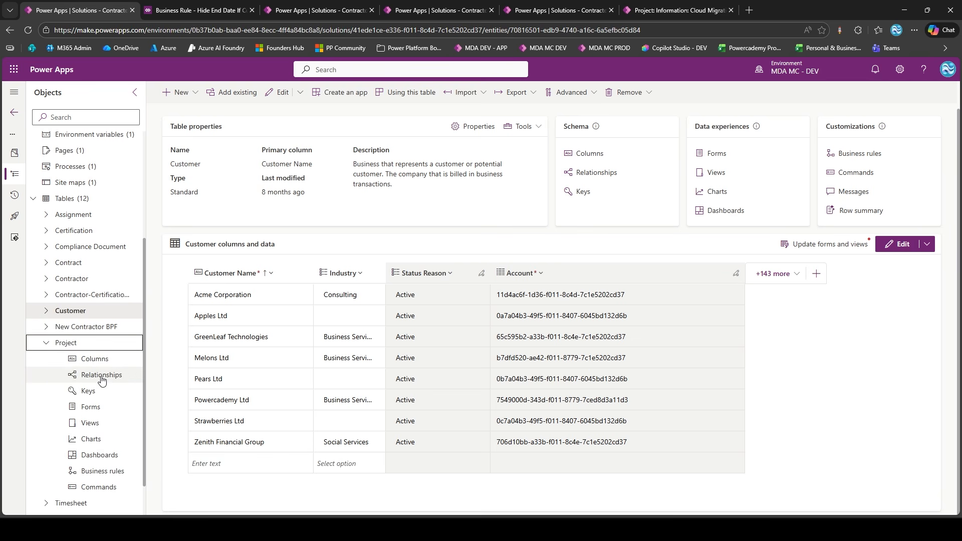
{"action": "left_click", "coordinate": [106, 344]}
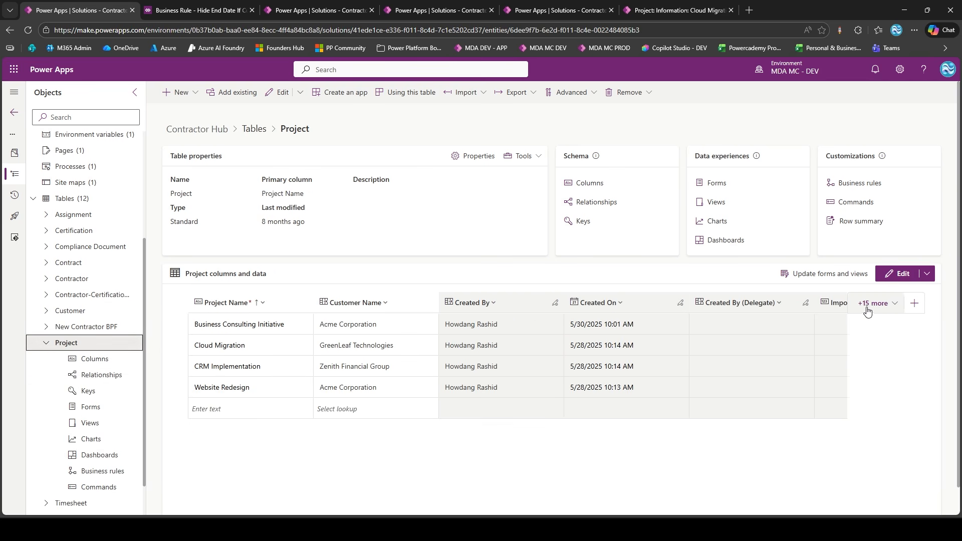
{"action": "scroll", "coordinate": [882, 301], "scroll_direction": "down", "scroll_amount": 1}
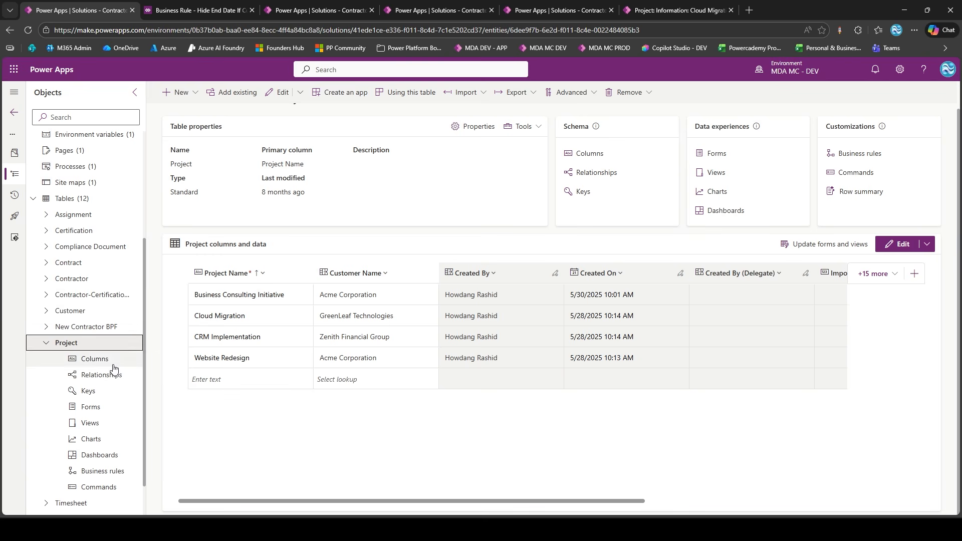
{"action": "left_click", "coordinate": [914, 275]}
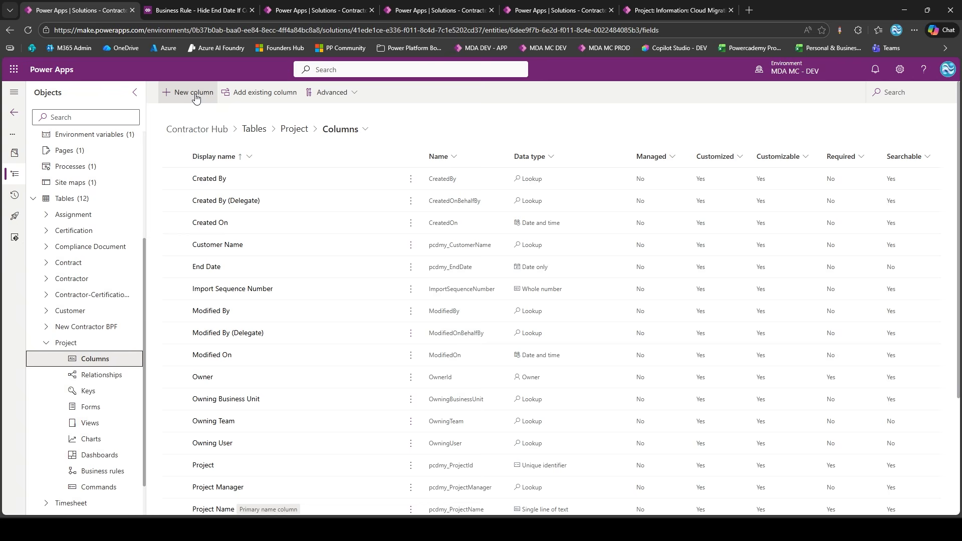
Start a new Project column with the display name "Is GreenLeaf Tech?" and the data type Formula
{"action": "left_click", "coordinate": [196, 93]}
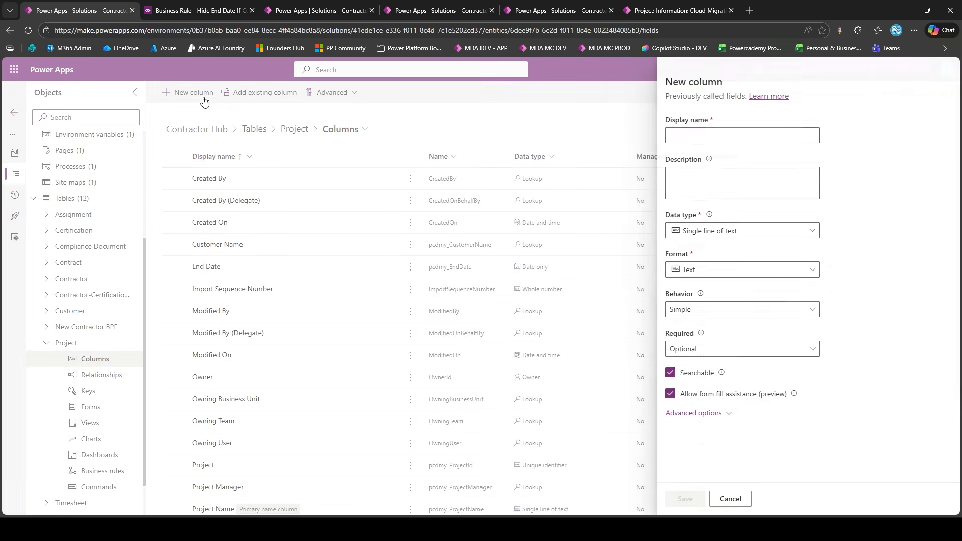
{"action": "left_click", "coordinate": [714, 136]}
{"action": "type", "text": "Is"}
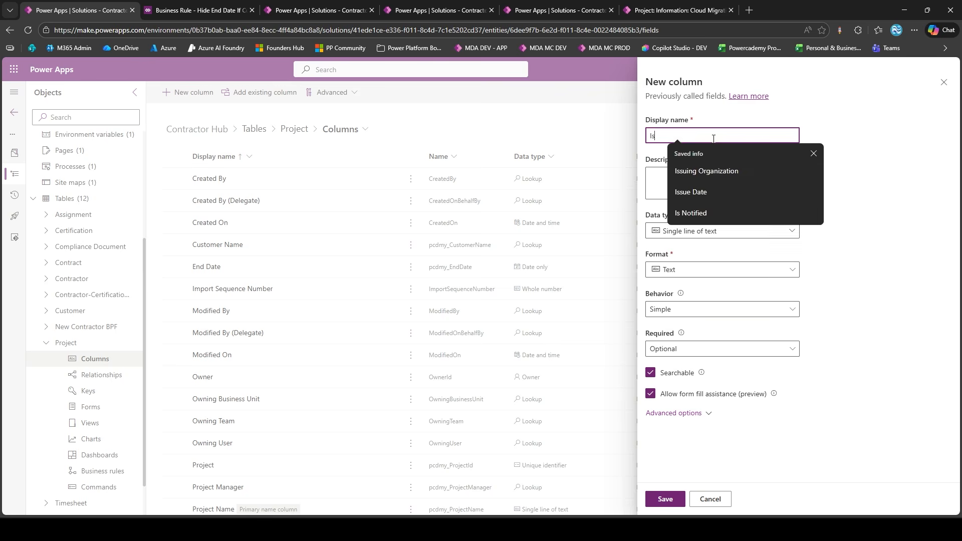
{"action": "type", "text": " GreenLeaf "}
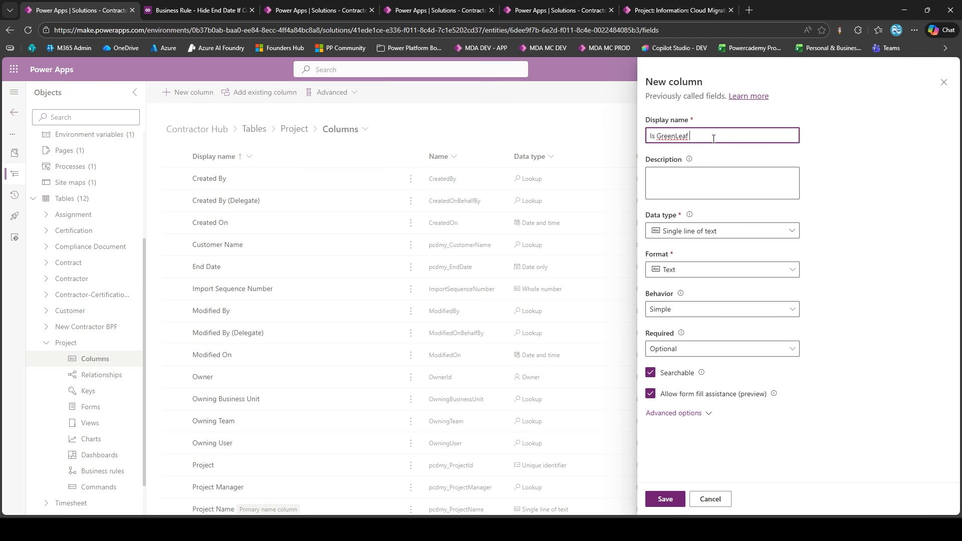
{"action": "type", "text": "Tech?"}
{"action": "left_click", "coordinate": [696, 239]}
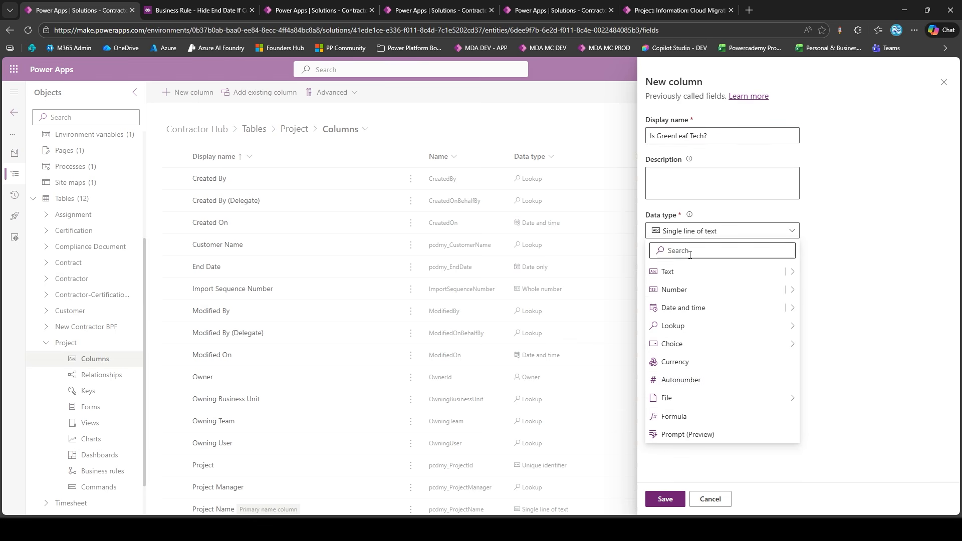
{"action": "left_click", "coordinate": [670, 414]}
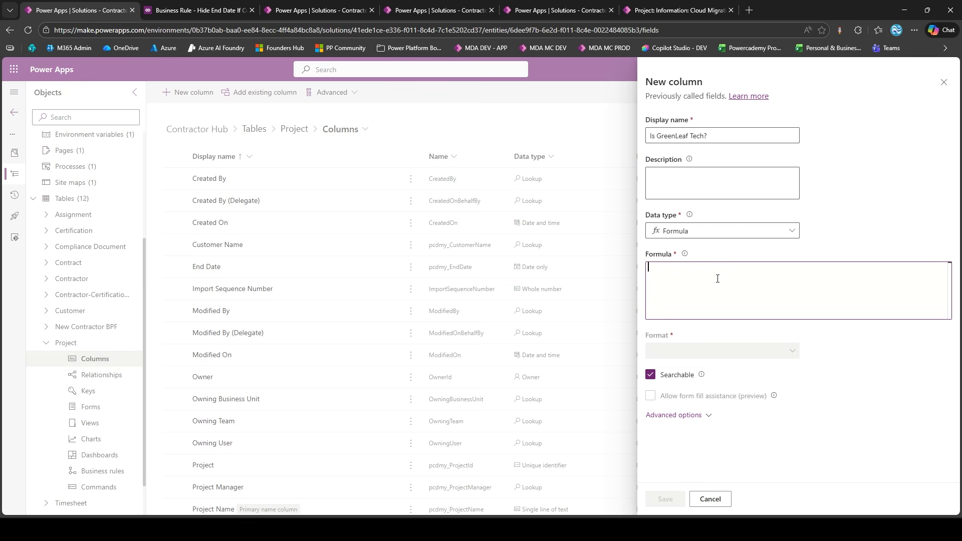
Begin the column's formula with the related customer's name: 'Customer Name'.'Customer Name'
{"action": "left_click", "coordinate": [717, 278]}
{"action": "type", "text": "'customer na"}
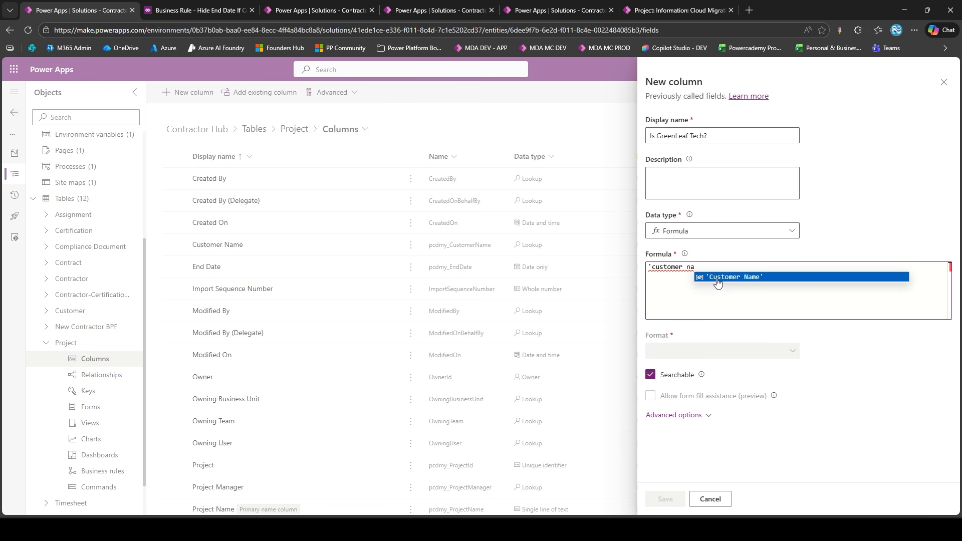
{"action": "left_click", "coordinate": [718, 279]}
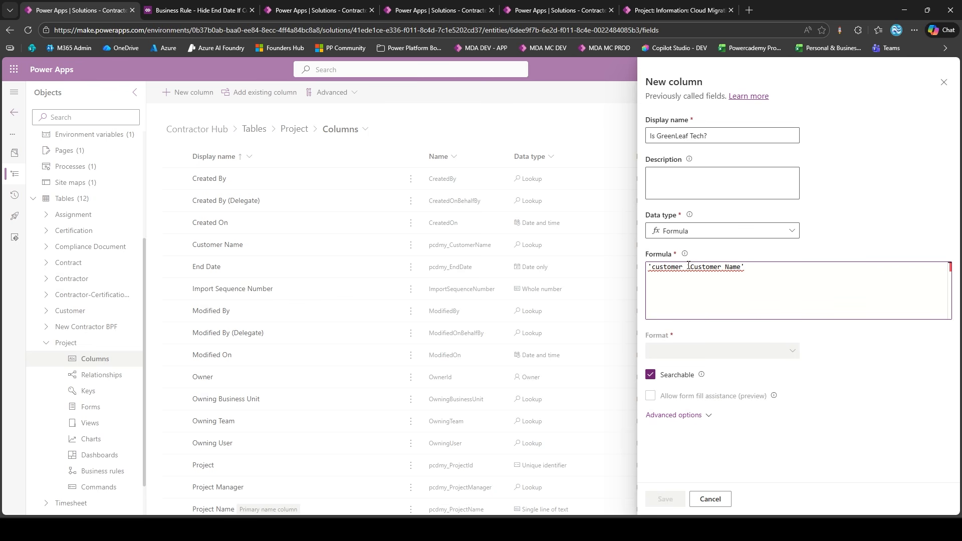
{"action": "left_click_drag", "start_coordinate": [689, 266], "coordinate": [648, 266]}
{"action": "key", "text": "BackSpace"}
{"action": "type", "text": ".name"}
{"action": "left_click", "coordinate": [751, 280]}
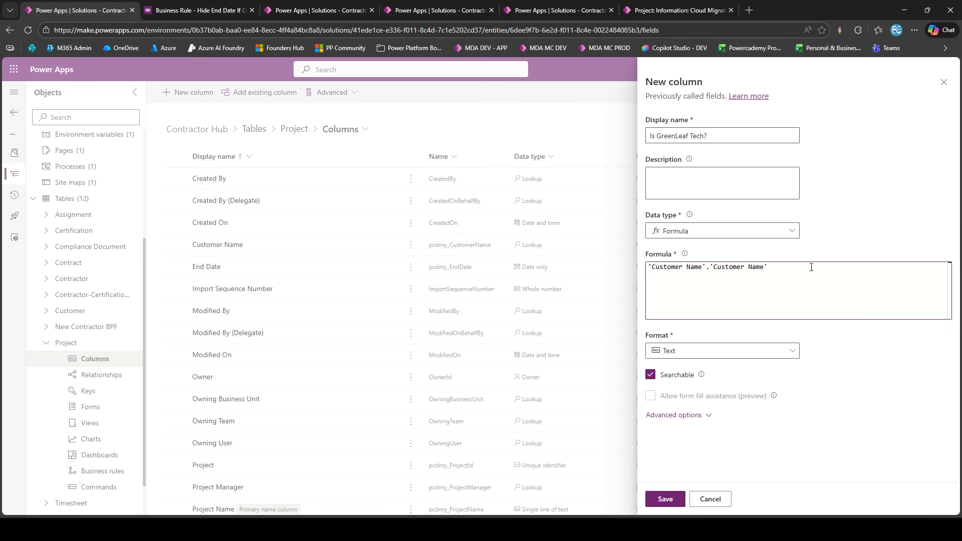
Complete the formula with = "GreenLeaf Technologies", copying the exact customer name from the PROD Account table's data
{"action": "type", "text": "= \""}
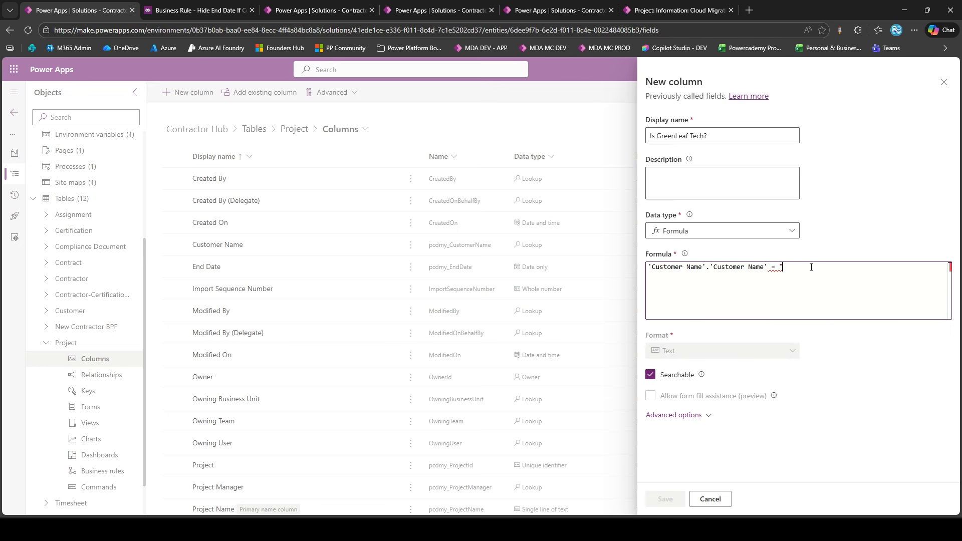
{"action": "type", "text": "GreenLeaf Tech"}
{"action": "left_click", "coordinate": [297, 11]}
{"action": "left_click", "coordinate": [262, 340]}
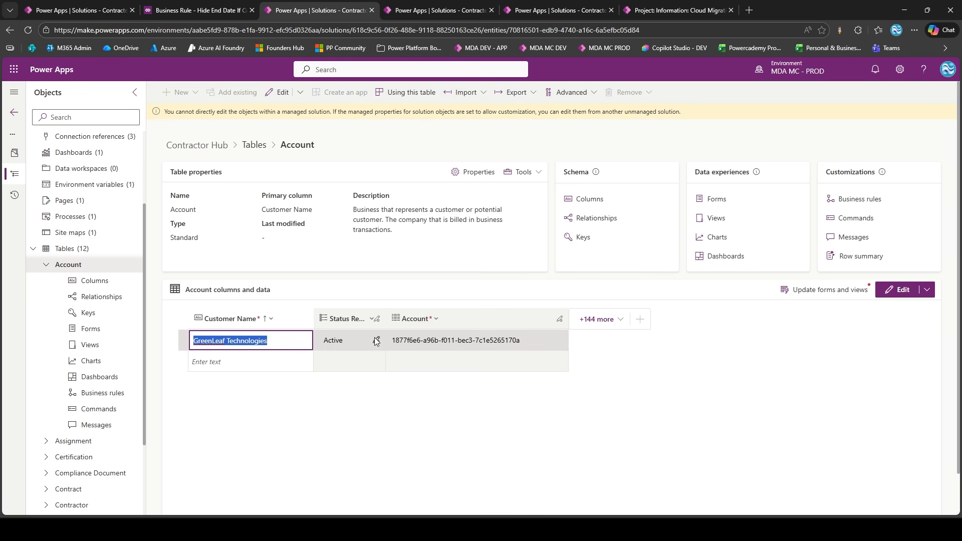
{"action": "key", "text": "ctrl+c"}
{"action": "left_click", "coordinate": [78, 10]}
{"action": "key", "text": "ctrl+v"}
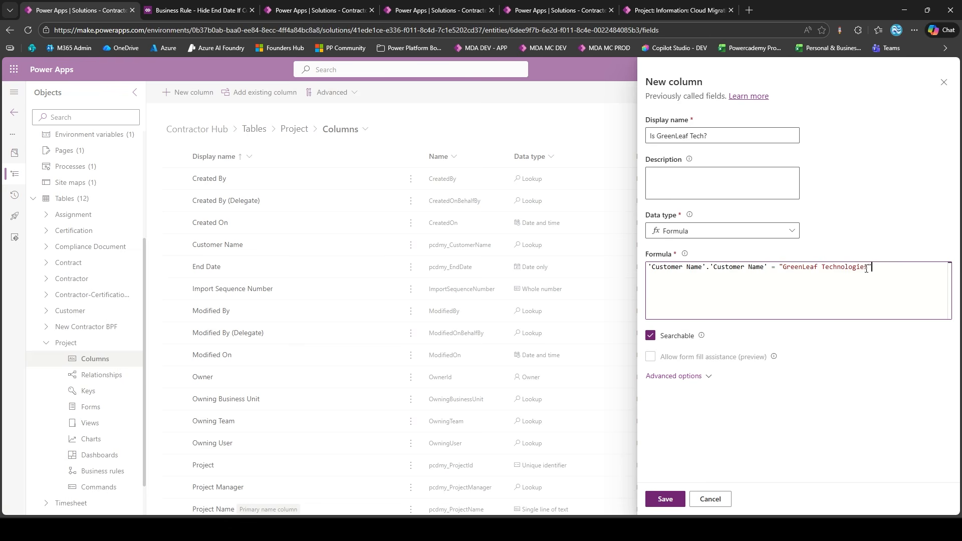
Review both sides of the formula's comparison and save the "Is GreenLeaf Tech?" column
{"action": "left_click_drag", "start_coordinate": [651, 274], "coordinate": [762, 268]}
{"action": "left_click", "coordinate": [652, 269]}
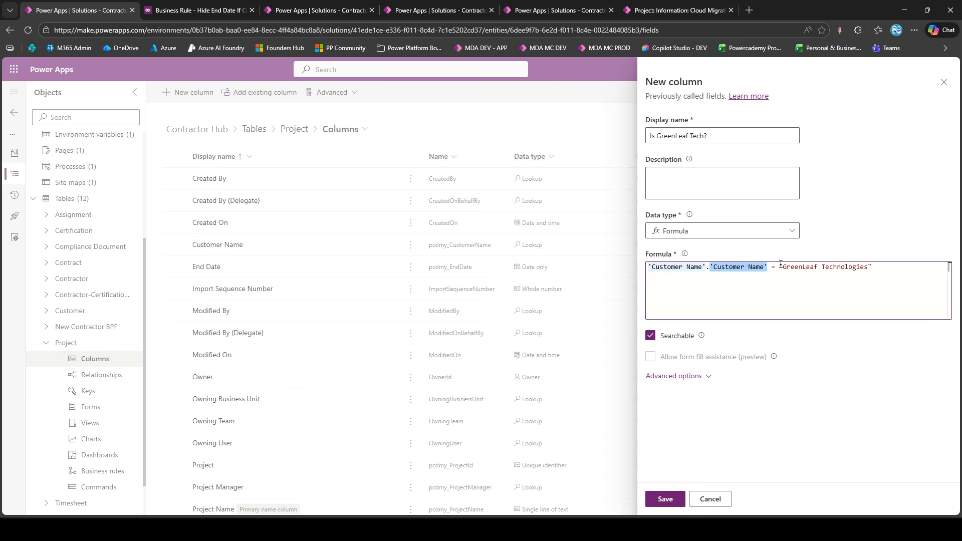
{"action": "left_click_drag", "start_coordinate": [780, 265], "coordinate": [874, 268]}
{"action": "left_click", "coordinate": [877, 269]}
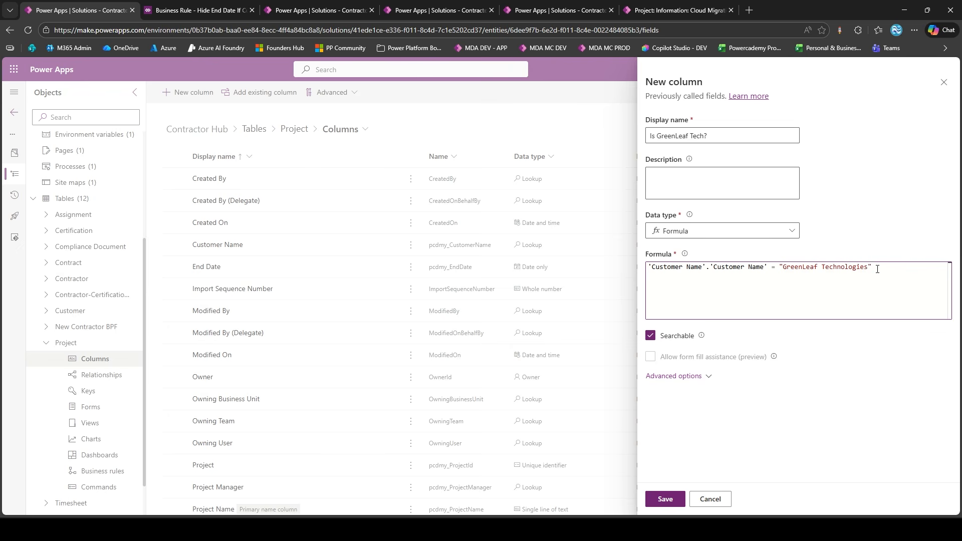
{"action": "left_click", "coordinate": [664, 498]}
Show the existing "Is GreenLeaf Tech?" column in the Project table's data grid
{"action": "left_click", "coordinate": [106, 342]}
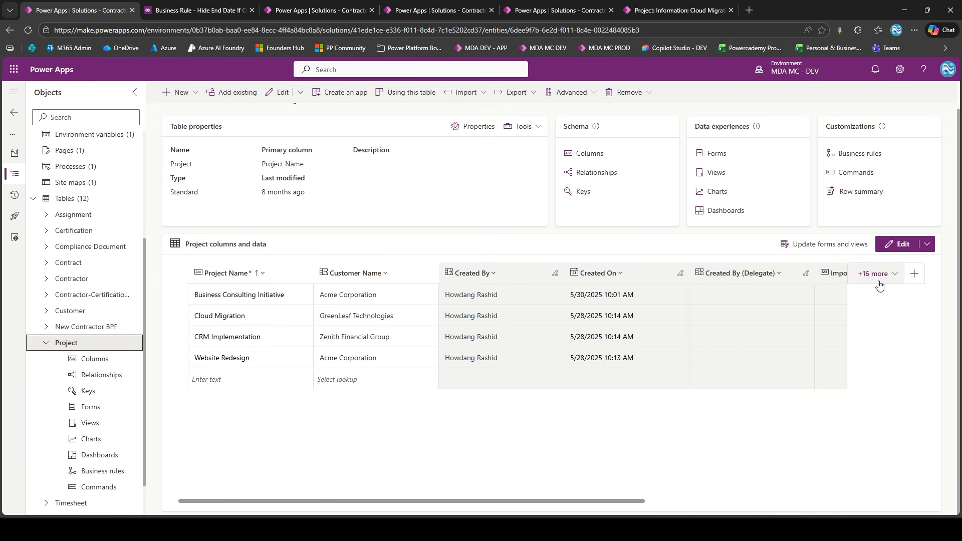
{"action": "left_click", "coordinate": [878, 281]}
{"action": "type", "text": "is gree"}
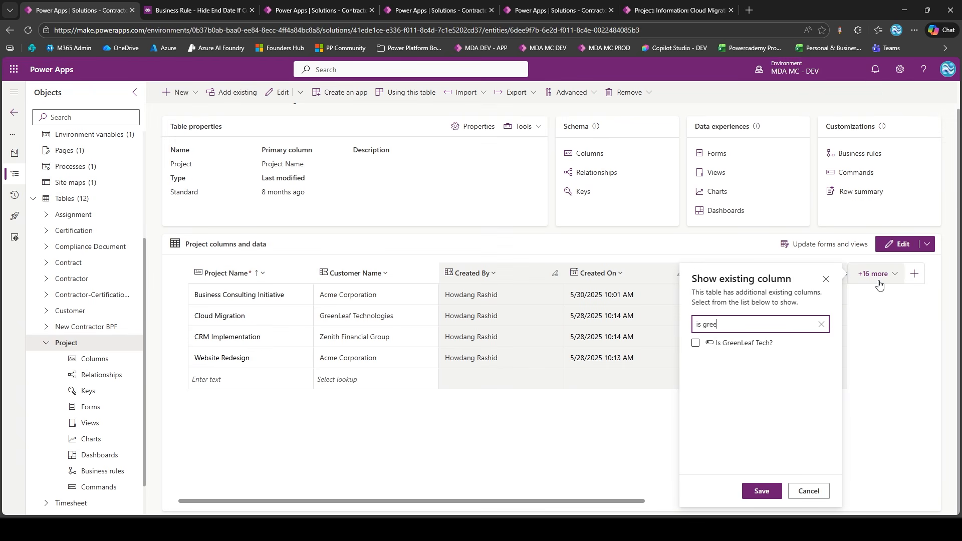
{"action": "left_click", "coordinate": [697, 343]}
{"action": "left_click", "coordinate": [761, 490]}
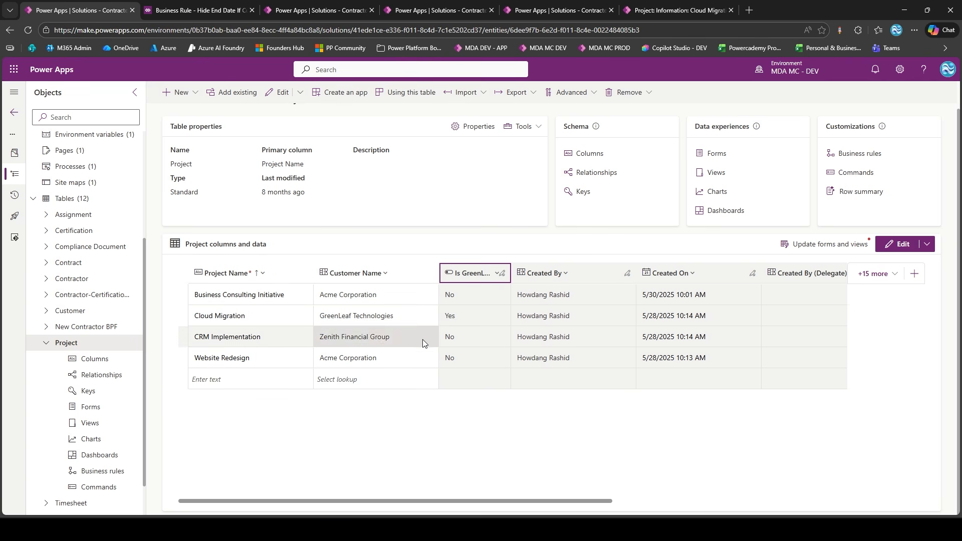
Change the Website Redesign project's customer to GreenLeaf Technologies and widen the "Is GreenLeaf Tech?" column to show its full name
{"action": "double_click", "coordinate": [372, 358]}
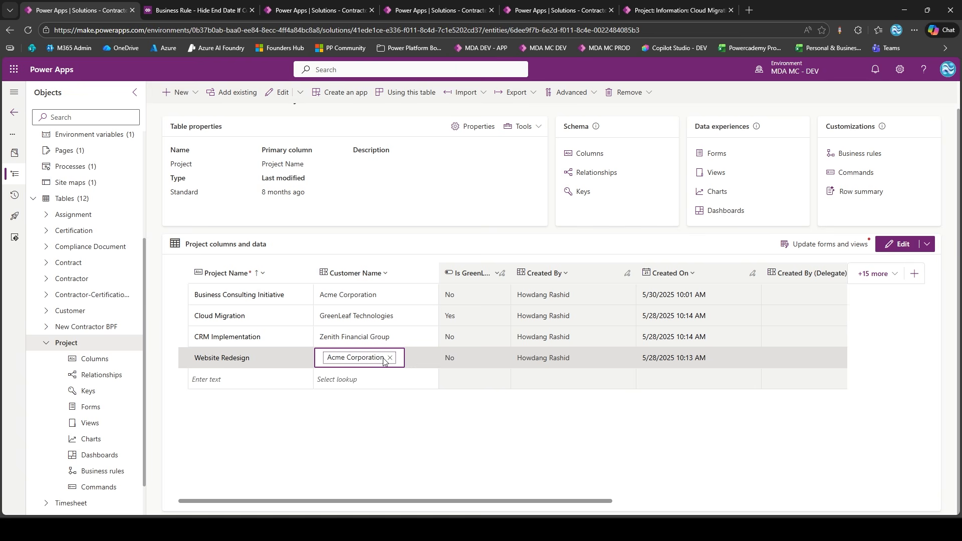
{"action": "left_click", "coordinate": [388, 359]}
{"action": "left_click", "coordinate": [389, 385]}
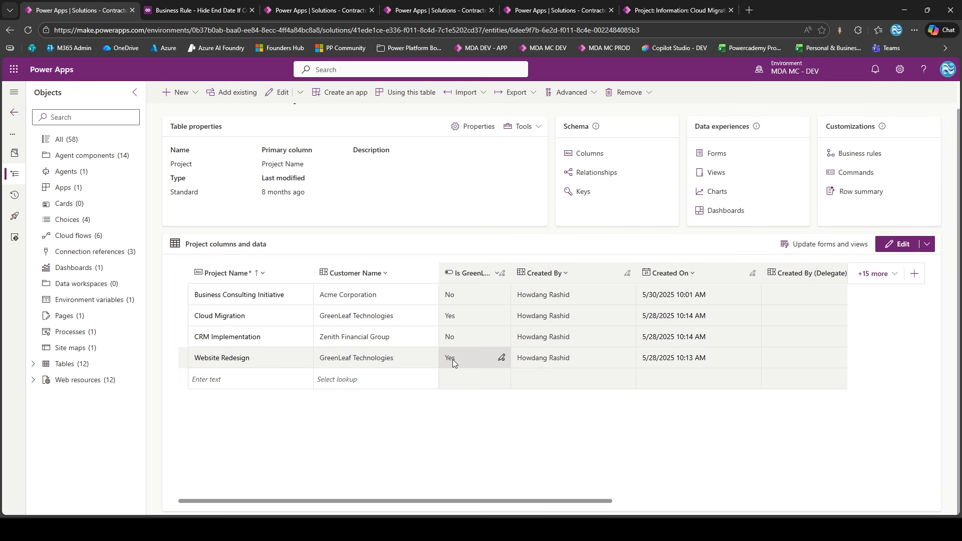
{"action": "left_click", "coordinate": [503, 273]}
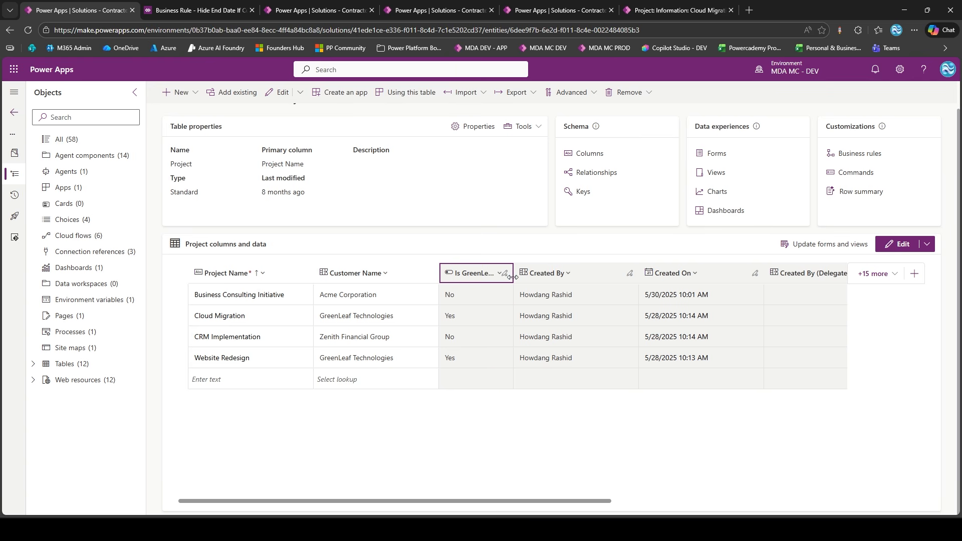
{"action": "double_click", "coordinate": [507, 277]}
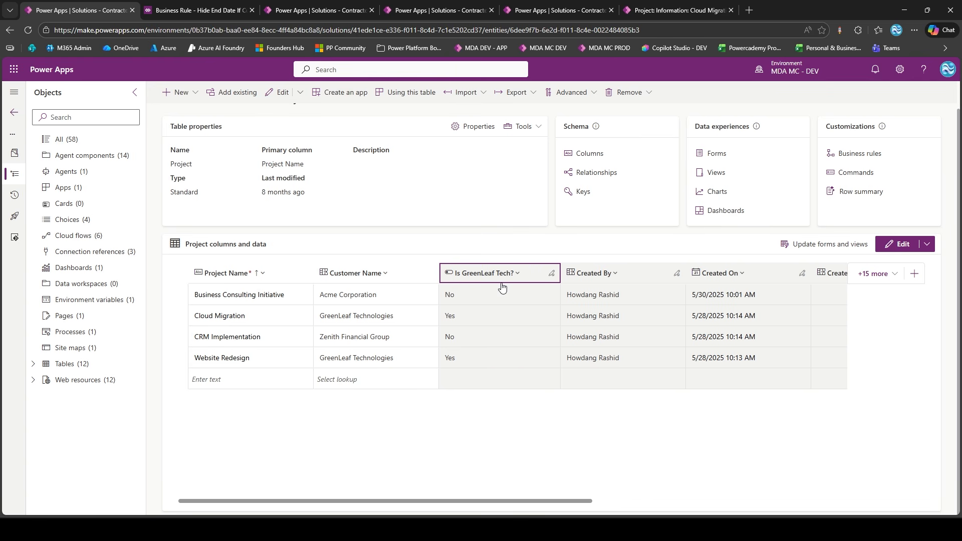
Return to the "Hide End Date If Customer Is GreenLeaf" business rule and reload its designer to pick up the new column
{"action": "left_click", "coordinate": [213, 5]}
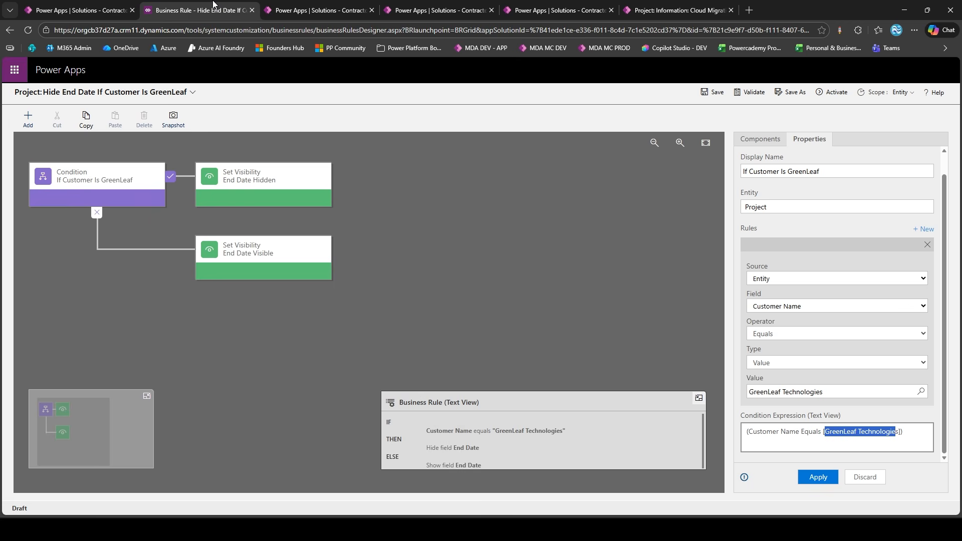
{"action": "left_click", "coordinate": [132, 178]}
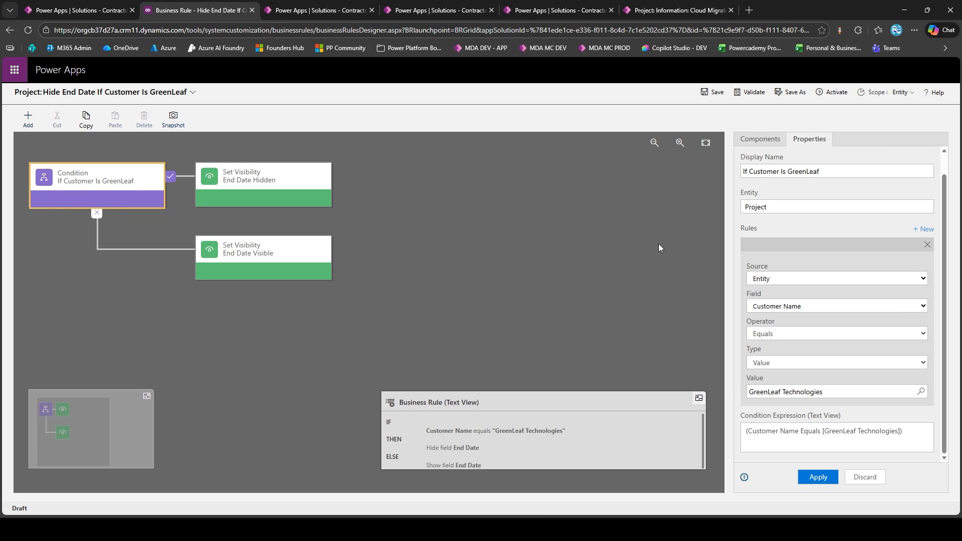
{"action": "left_click", "coordinate": [28, 29]}
{"action": "left_click", "coordinate": [528, 119]}
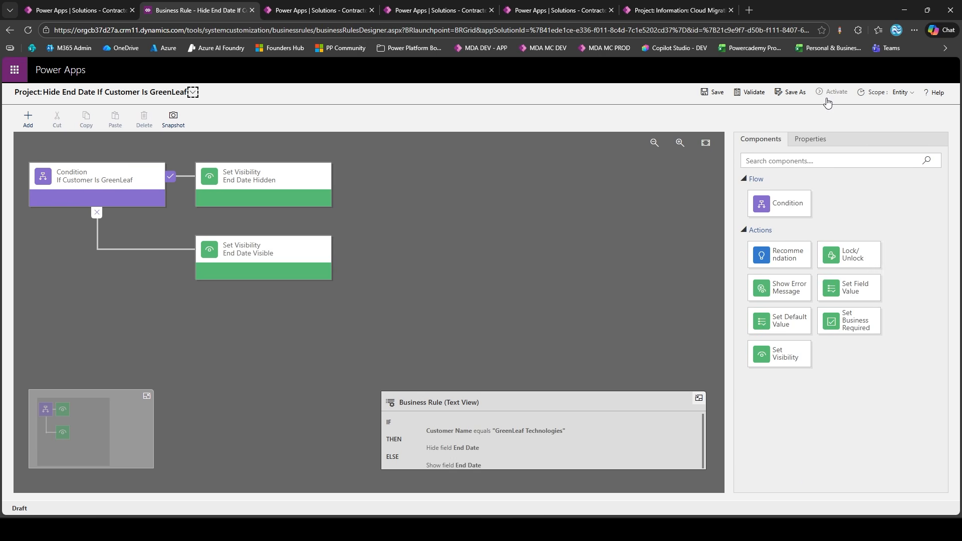
Set the GreenLeaf condition to "Is GreenLeaf Tech?" equals Yes, apply it and activate the business rule
{"action": "left_click", "coordinate": [118, 190]}
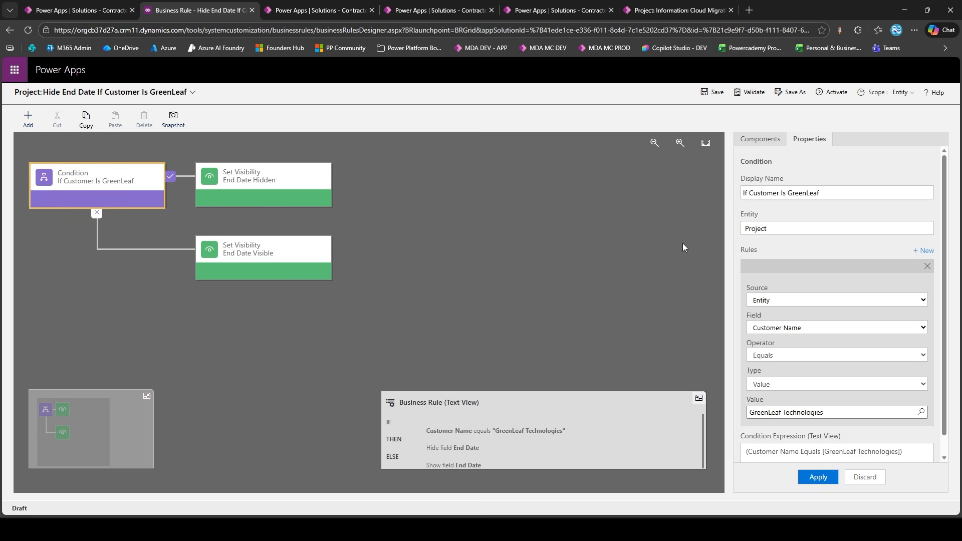
{"action": "left_click", "coordinate": [785, 329]}
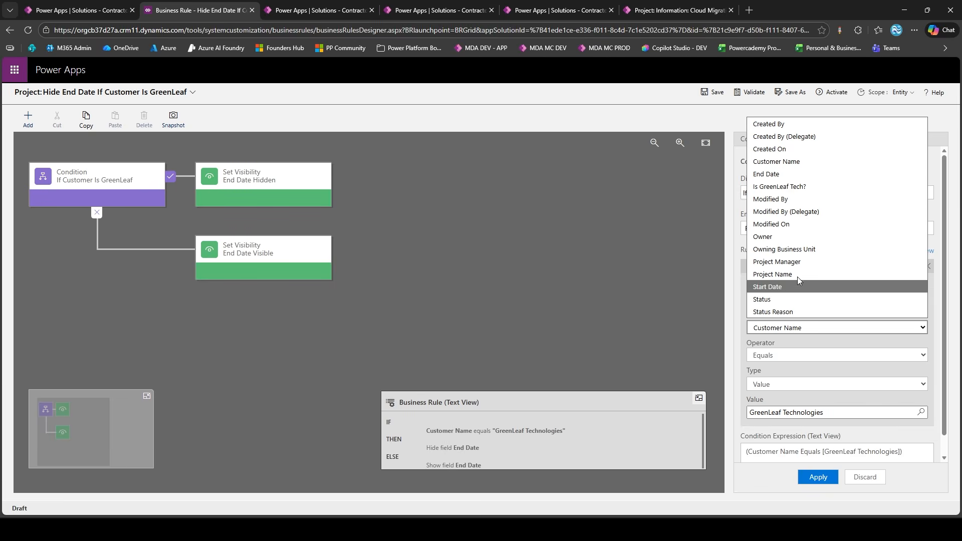
{"action": "left_click", "coordinate": [779, 187]}
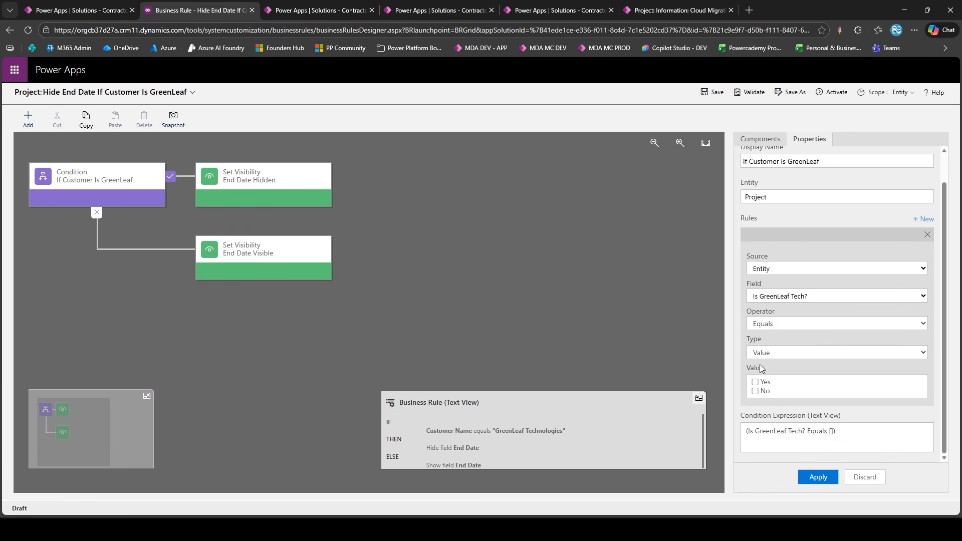
{"action": "left_click", "coordinate": [755, 382]}
{"action": "left_click", "coordinate": [818, 476]}
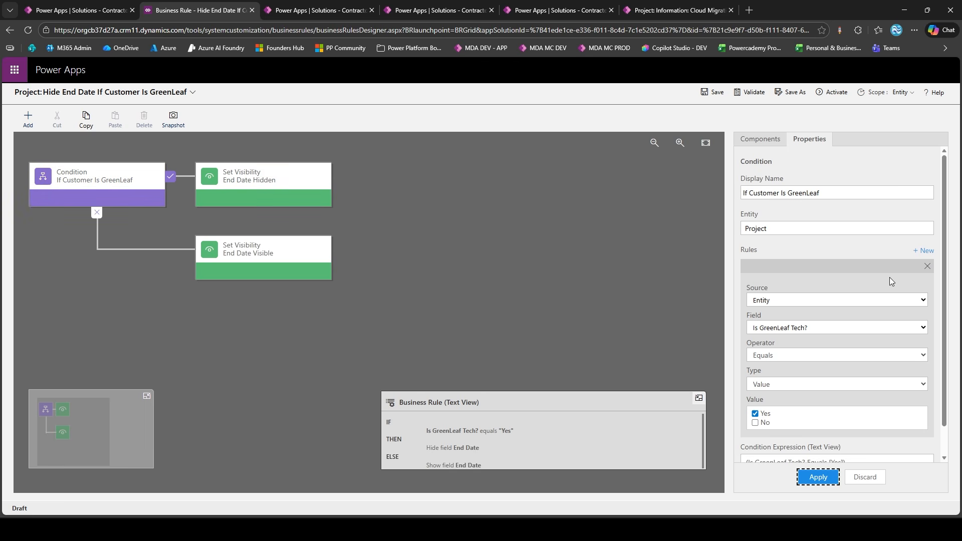
{"action": "left_click", "coordinate": [831, 92]}
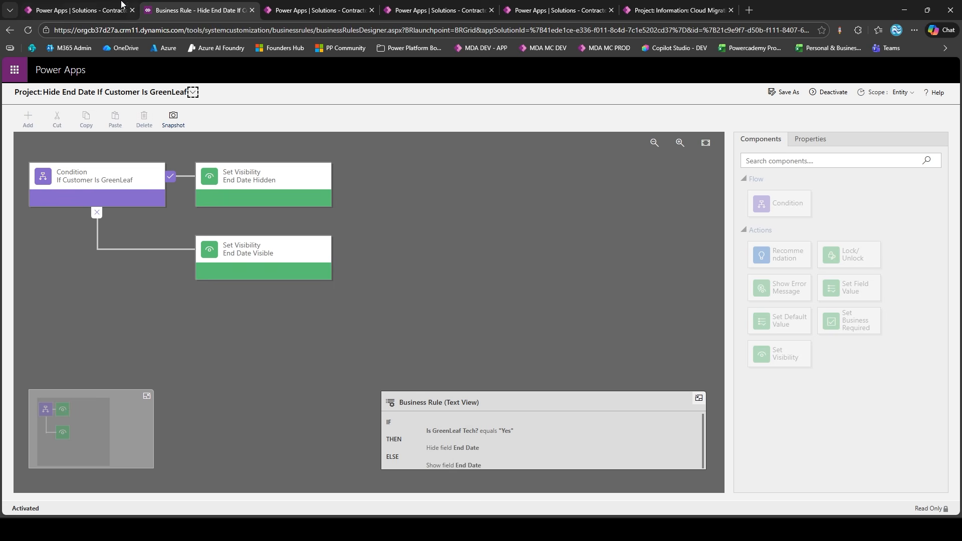
Open the Cloud Migration project in the DEV Contract Delivery Hub app and compare its End Date visibility with the rule's condition
{"action": "left_click", "coordinate": [749, 10]}
{"action": "key", "text": "ctrl+v"}
{"action": "key", "text": "Return"}
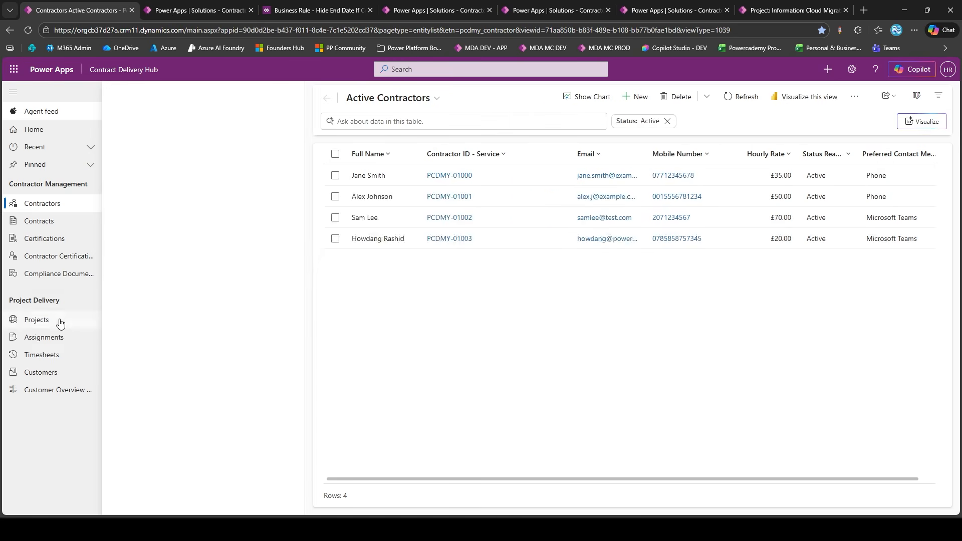
{"action": "left_click", "coordinate": [37, 319]}
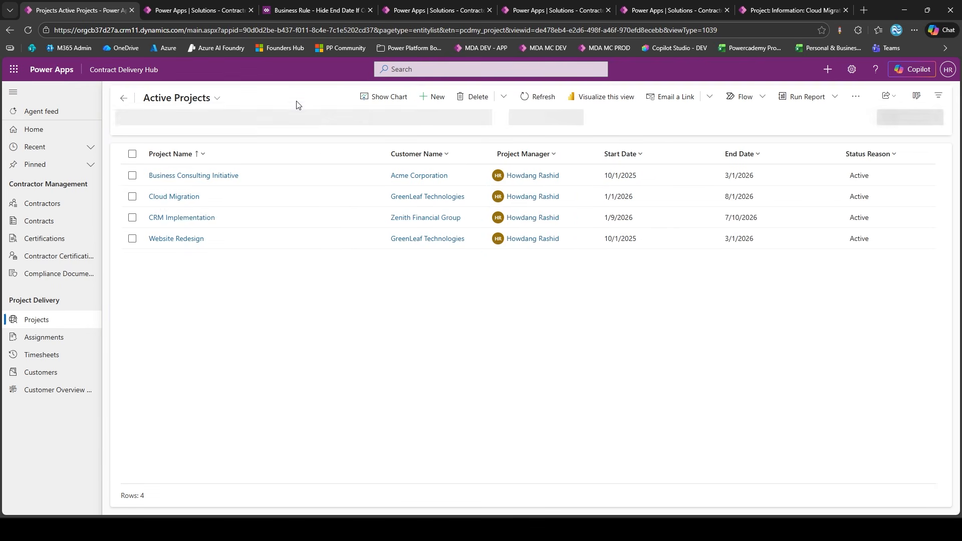
{"action": "double_click", "coordinate": [359, 203]}
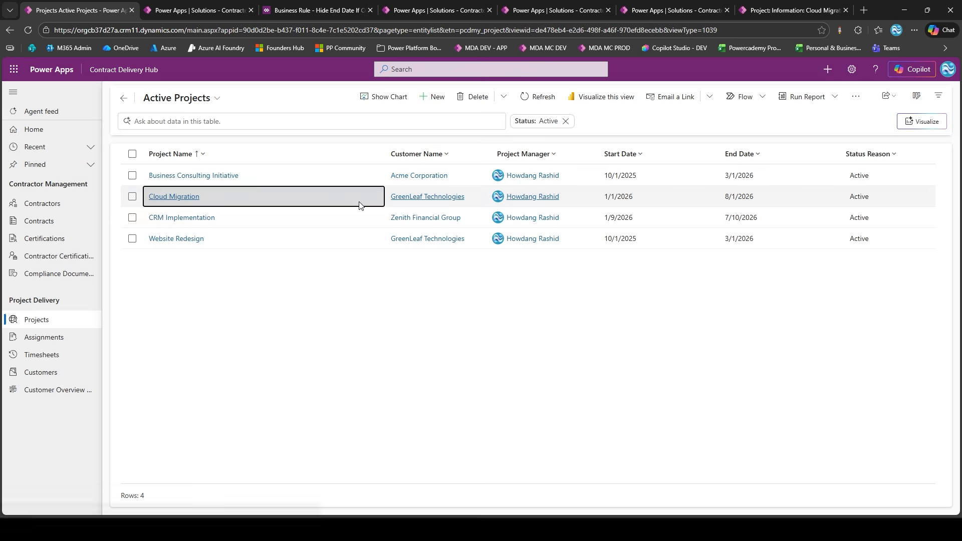
{"action": "left_click", "coordinate": [433, 97]}
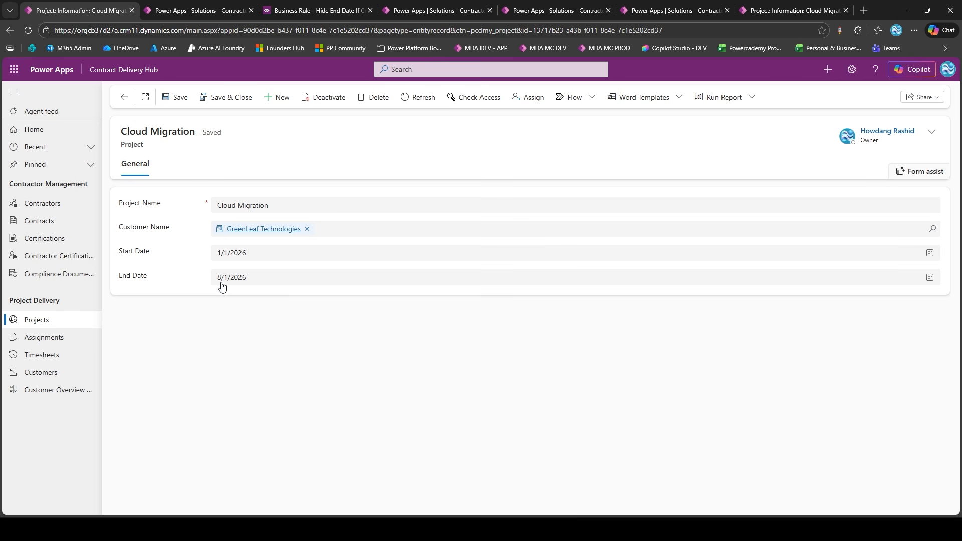
{"action": "left_click", "coordinate": [290, 7]}
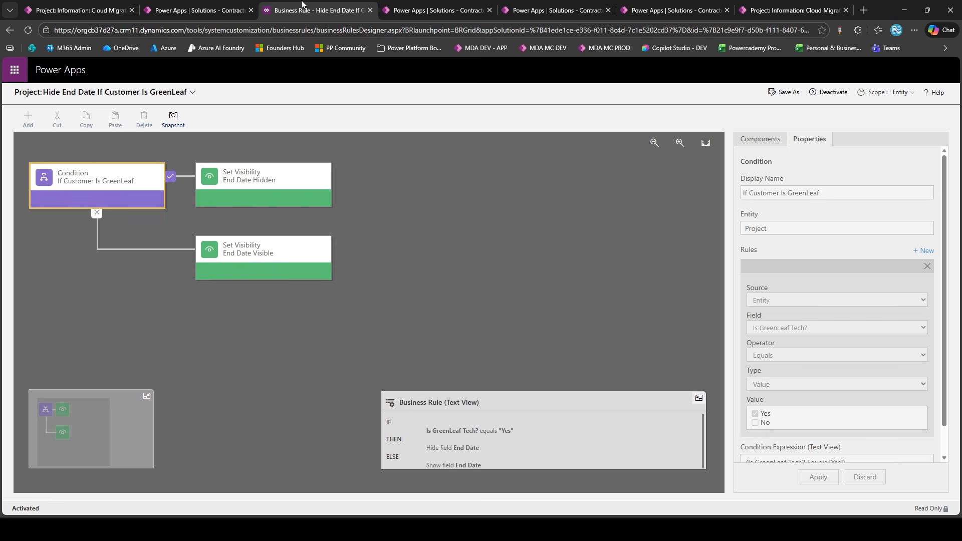
{"action": "left_click", "coordinate": [124, 7]}
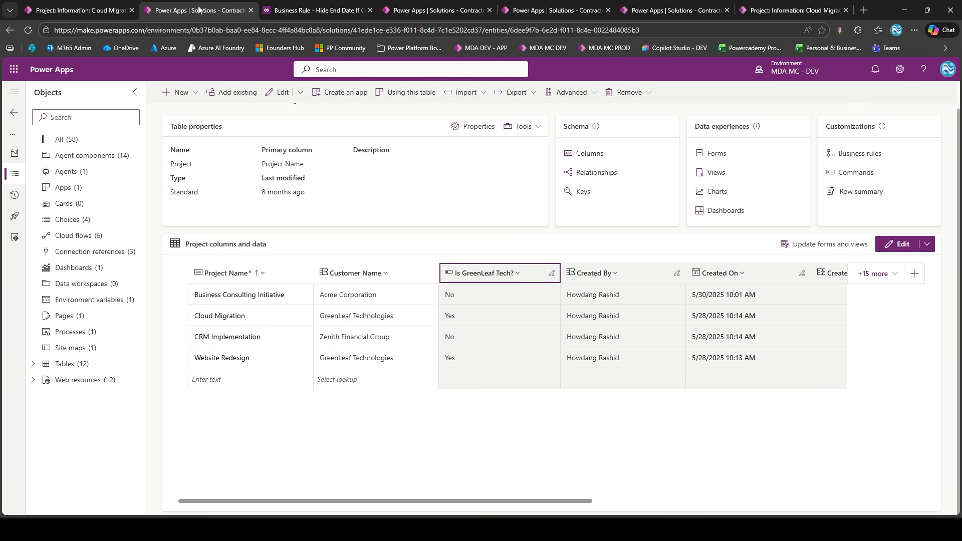
Open the Project table's Information main form for editing in the DEV Contractor Hub solution
{"action": "left_click", "coordinate": [193, 6]}
{"action": "left_click", "coordinate": [34, 363]}
{"action": "scroll", "coordinate": [38, 396], "scroll_direction": "down", "scroll_amount": 1}
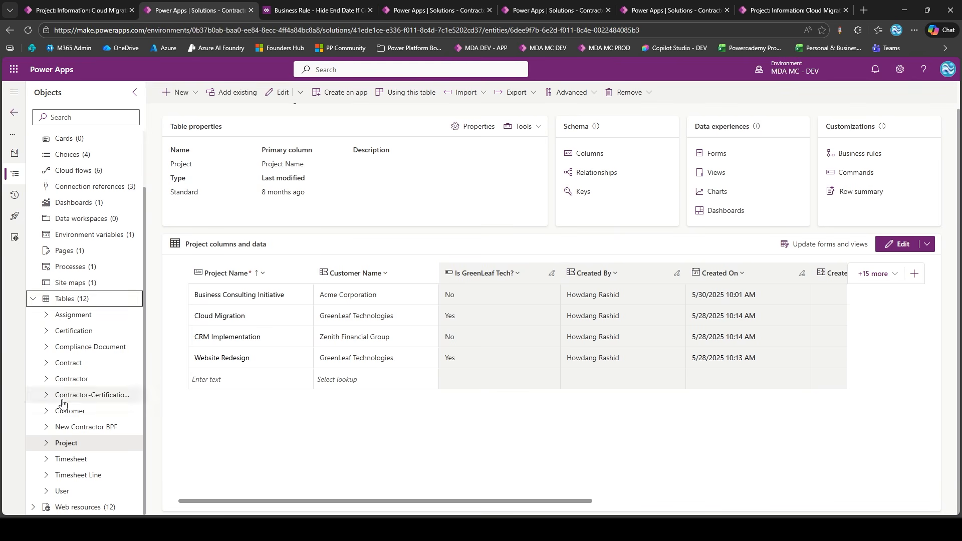
{"action": "left_click", "coordinate": [45, 443]}
{"action": "scroll", "coordinate": [61, 381], "scroll_direction": "down", "scroll_amount": 3}
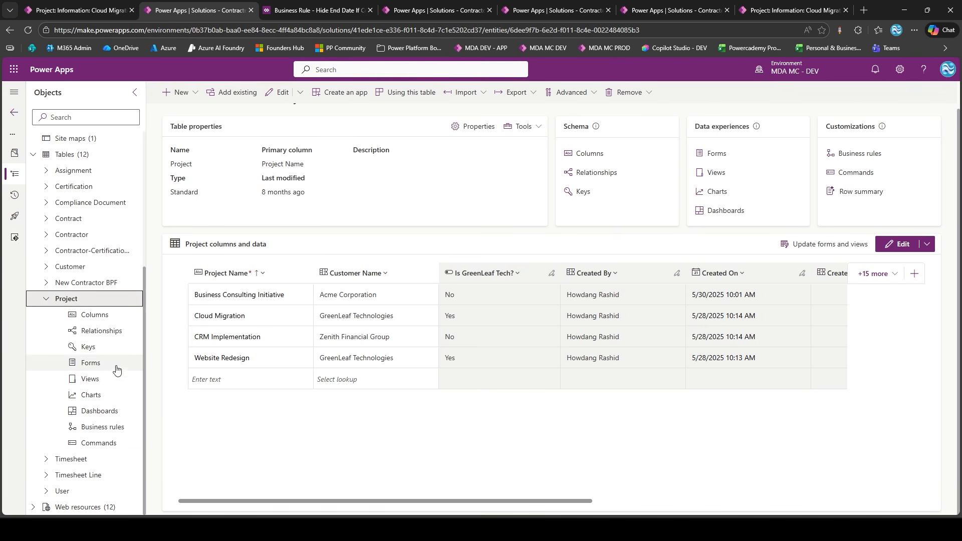
{"action": "left_click", "coordinate": [90, 363]}
{"action": "left_click", "coordinate": [361, 178]}
{"action": "left_click", "coordinate": [373, 195]}
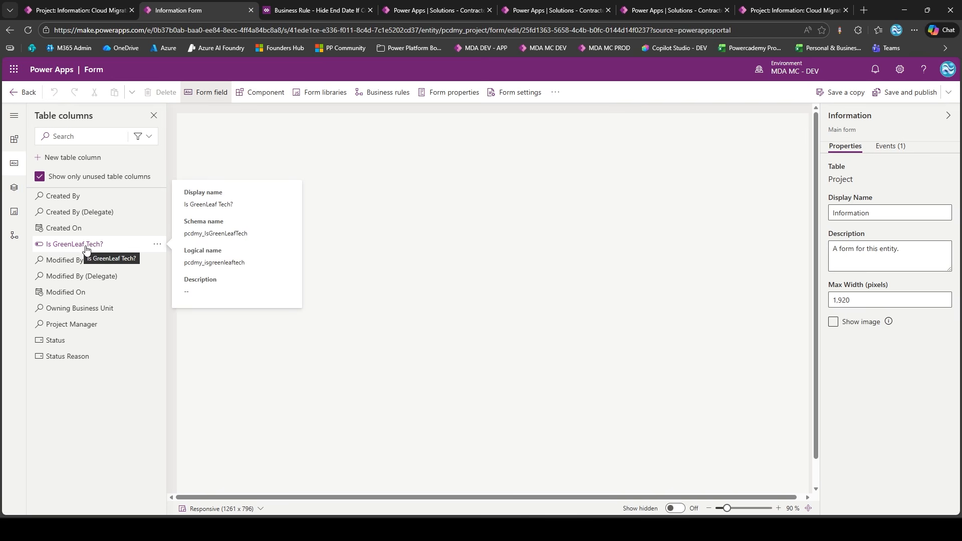
Add "Is GreenLeaf Tech?" to the form below End Date, set it to hidden, and save and publish the form
{"action": "left_click_drag", "start_coordinate": [87, 249], "coordinate": [289, 285]}
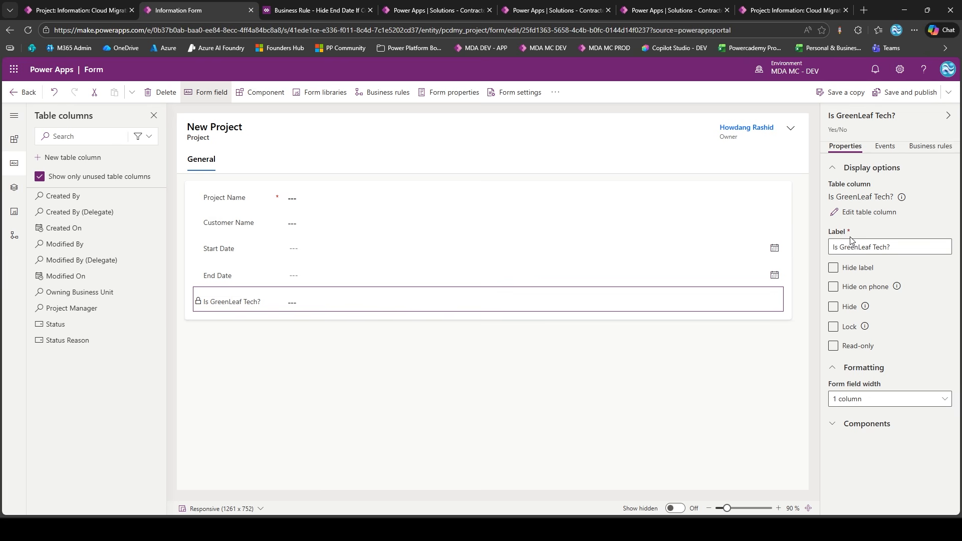
{"action": "left_click", "coordinate": [833, 308]}
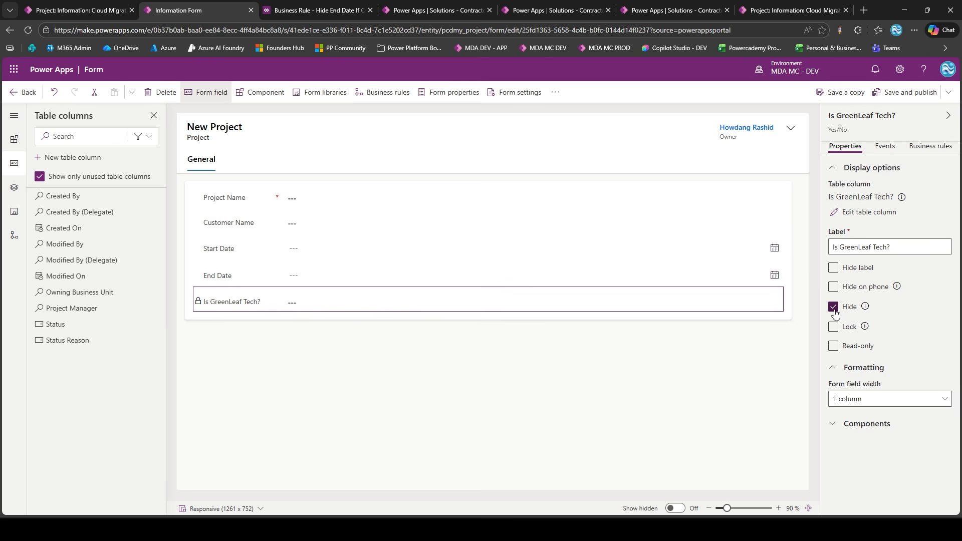
{"action": "left_click", "coordinate": [768, 345]}
{"action": "left_click", "coordinate": [909, 95]}
{"action": "left_click", "coordinate": [816, 146]}
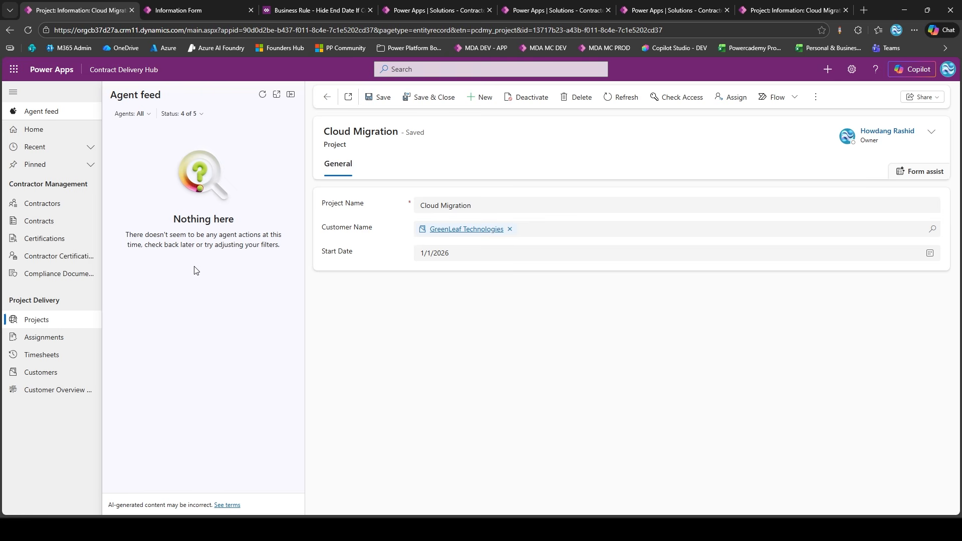
Close the Agent feed beside the Cloud Migration record and check whether the form still shows End Date
{"action": "left_click", "coordinate": [291, 95]}
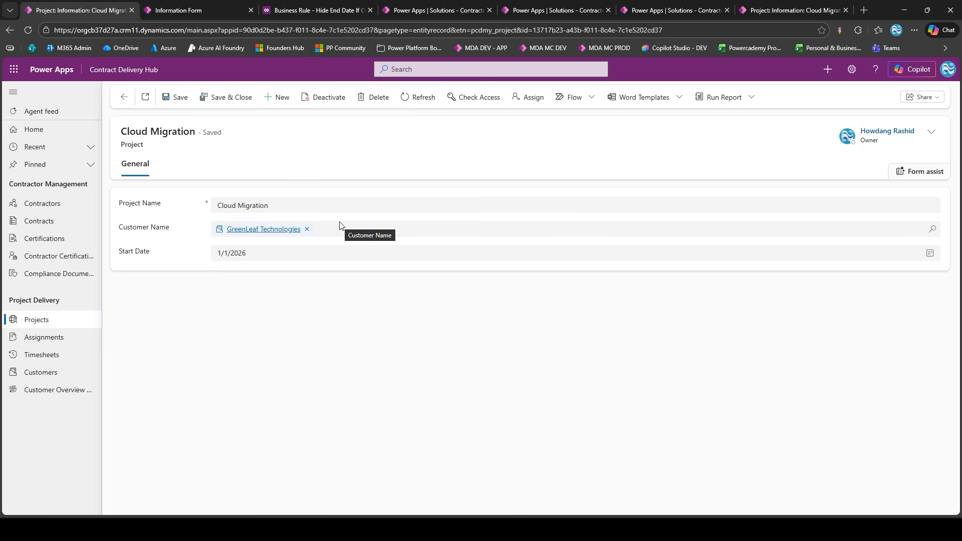